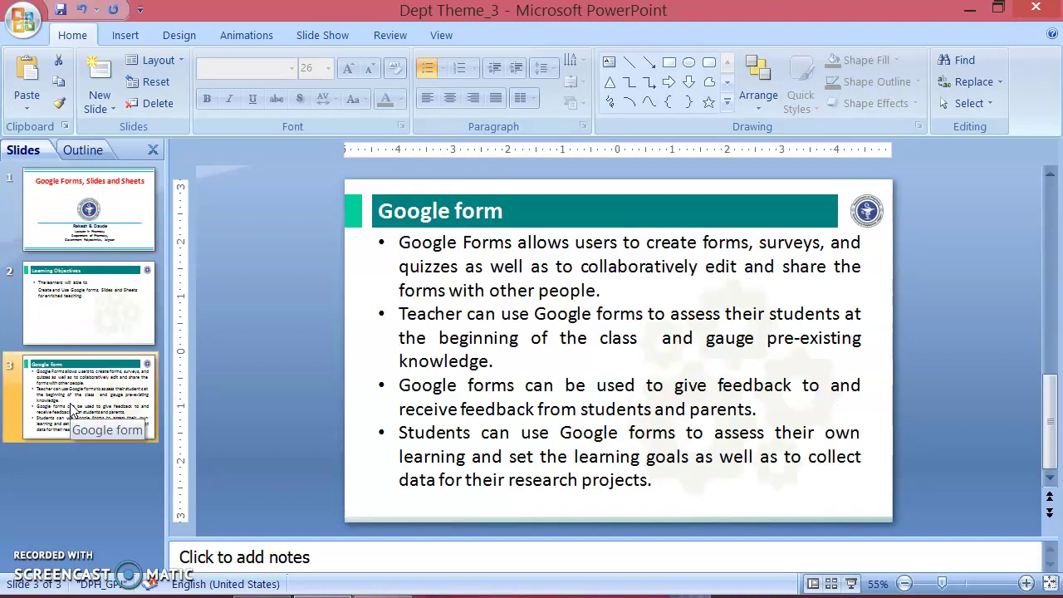
# Step: Open the Google Forms home page from Chrome's 'google form' search results
pyautogui.click(236, 499)
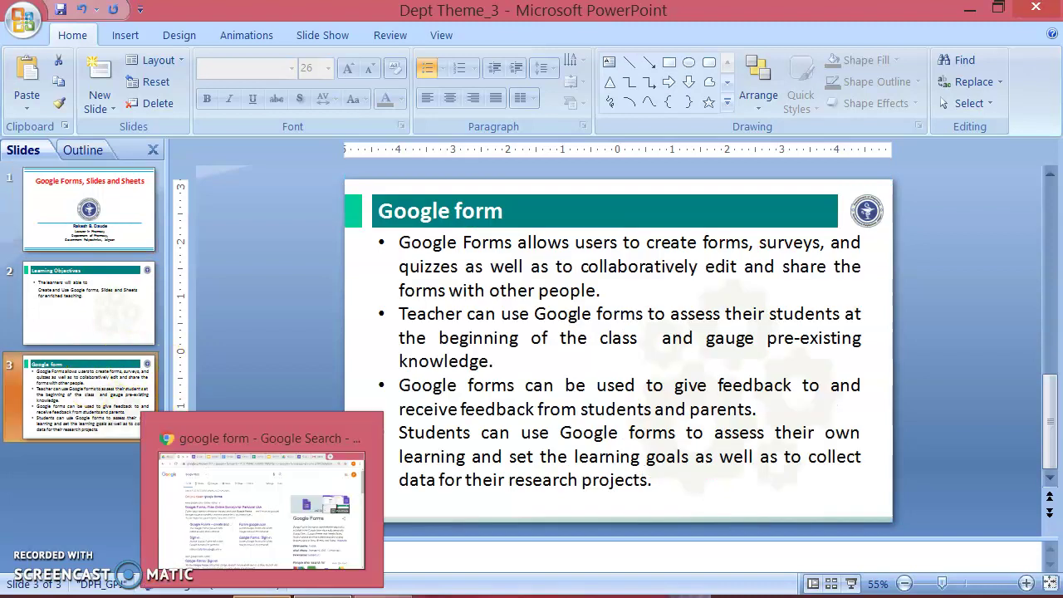
pyautogui.click(262, 515)
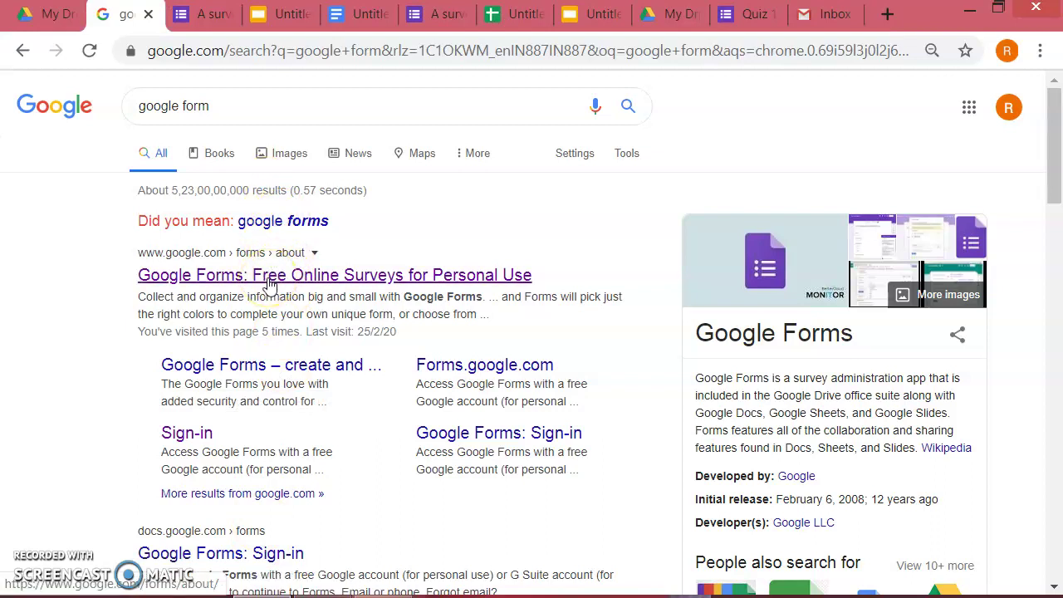
pyautogui.click(266, 278)
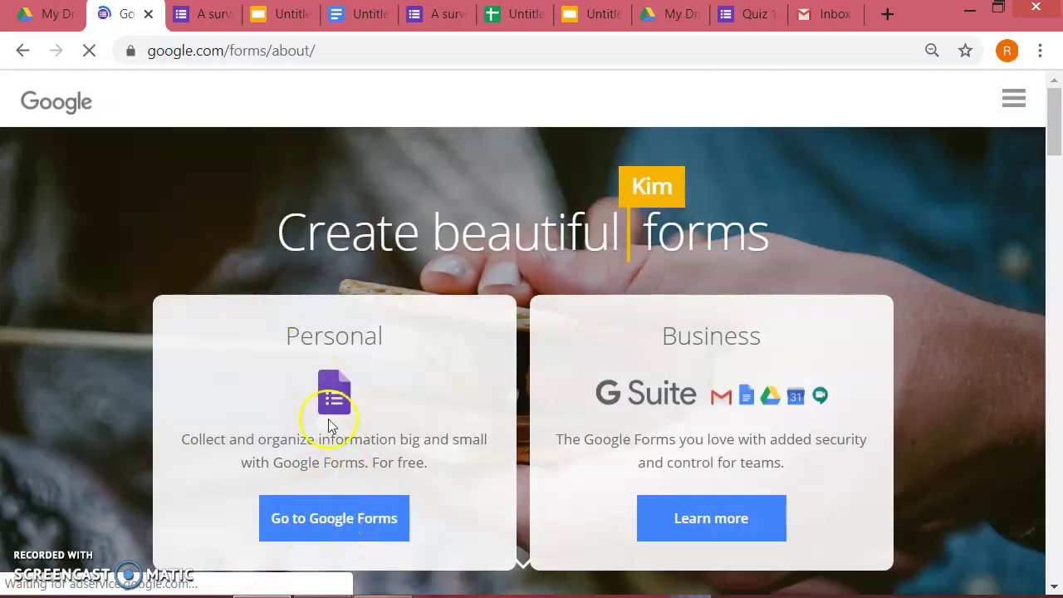
pyautogui.click(375, 523)
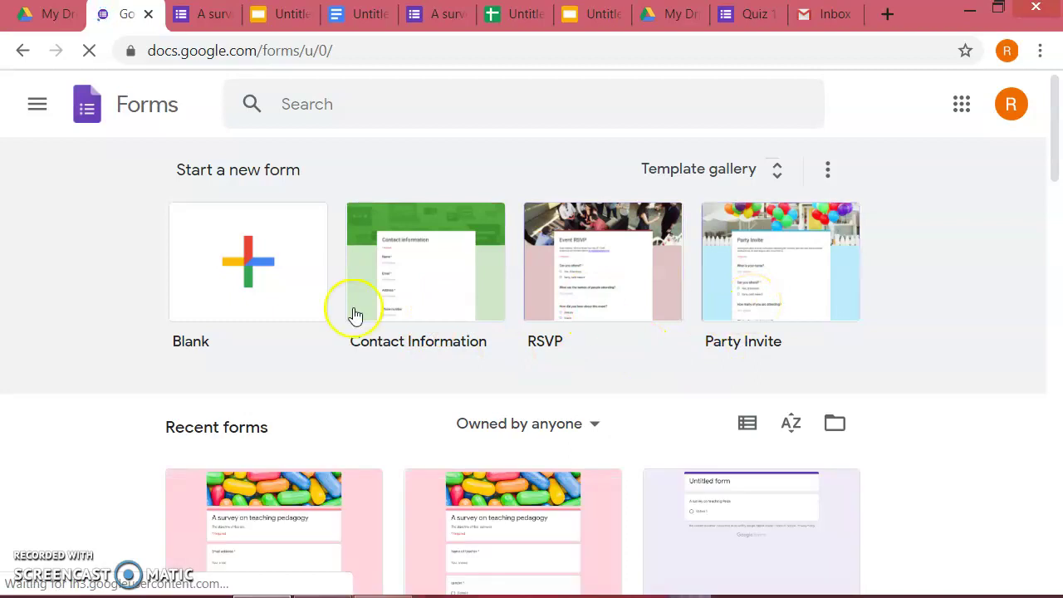
# Step: Open My Drive from the Google apps grid and check New > More for Google Forms
pyautogui.click(961, 104)
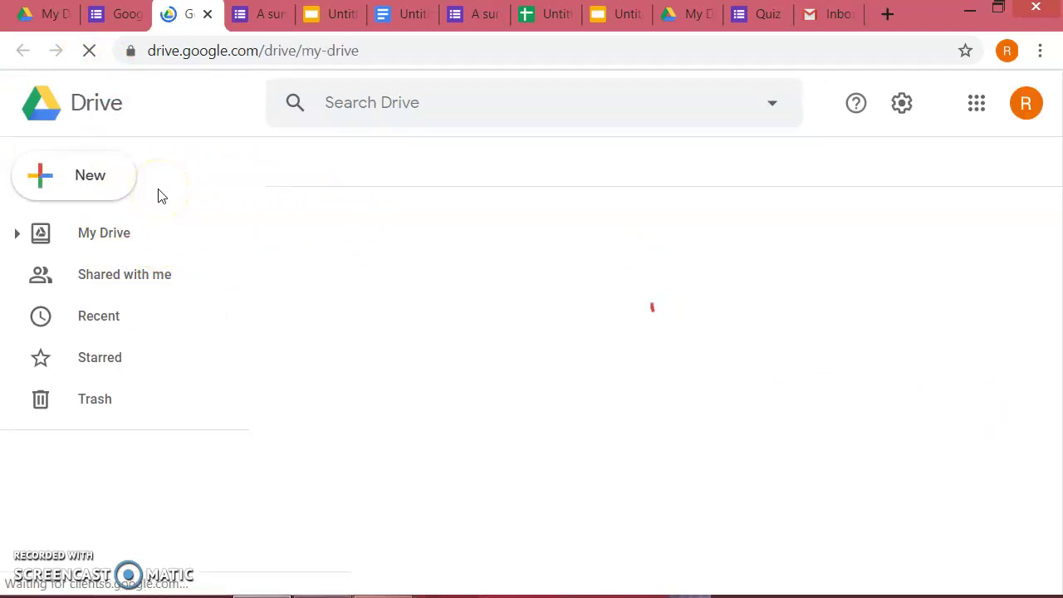
pyautogui.click(93, 179)
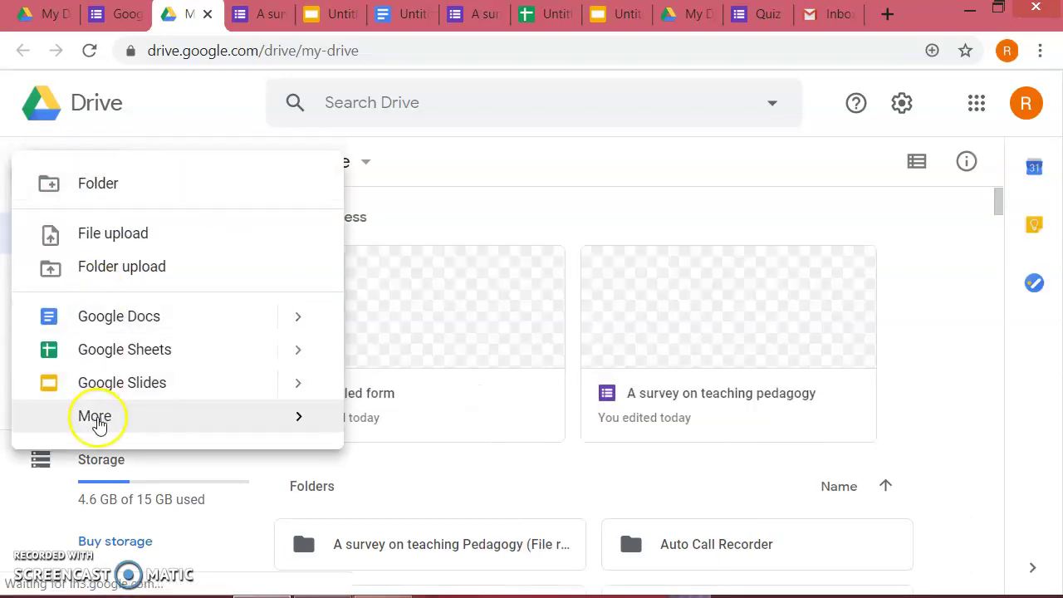
pyautogui.click(98, 418)
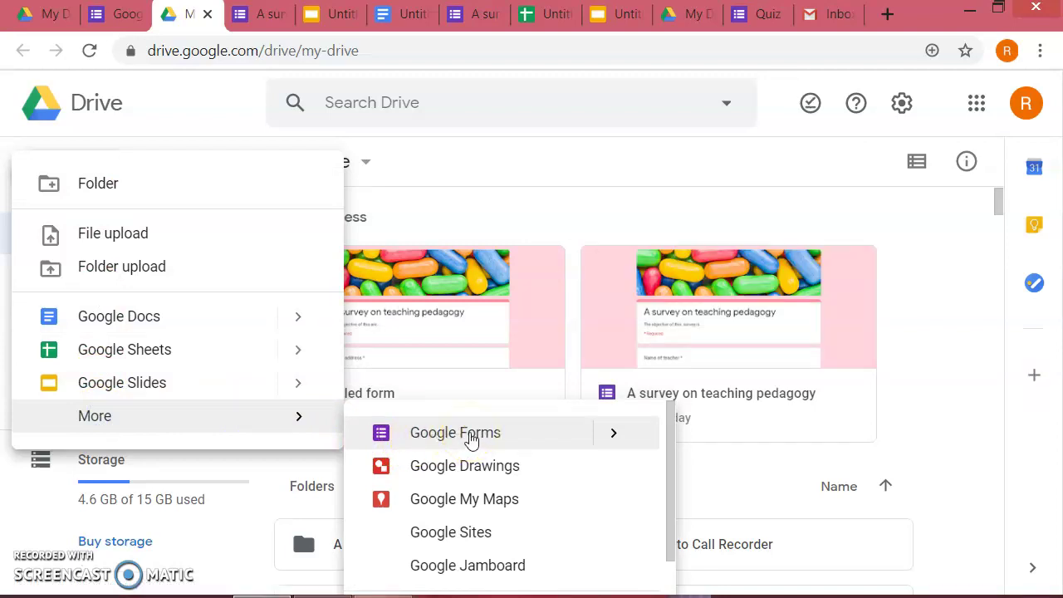
pyautogui.click(494, 438)
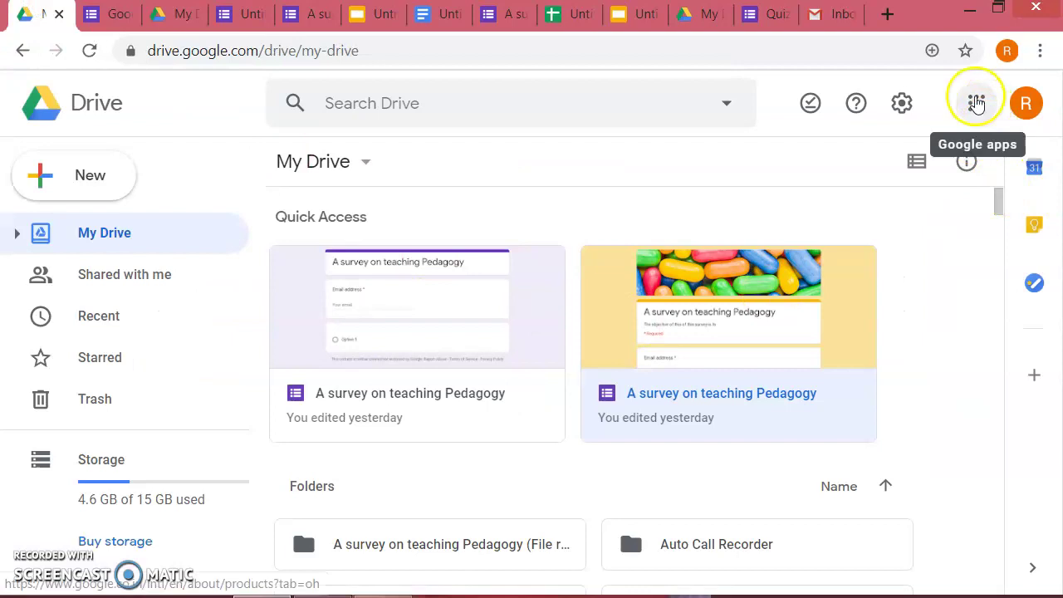
pyautogui.click(976, 103)
# Step: Browse the Google apps panel, then show Drive's New menu with folder, Docs, Sheets and Slides options
pyautogui.scroll(-2, 939, 295)
pyautogui.scroll(-3, 926, 321)
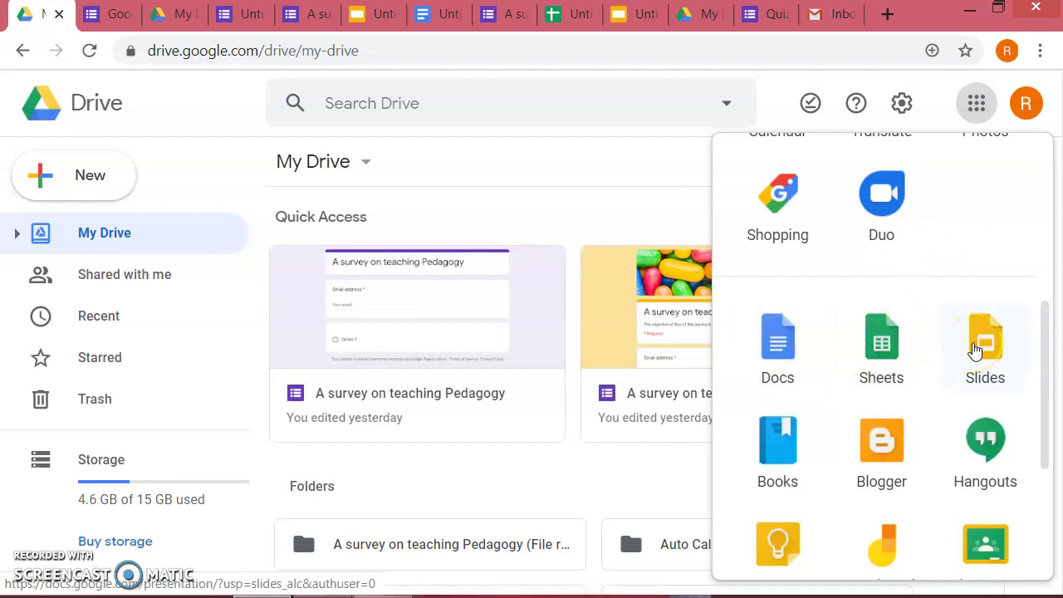
pyautogui.scroll(5, 976, 349)
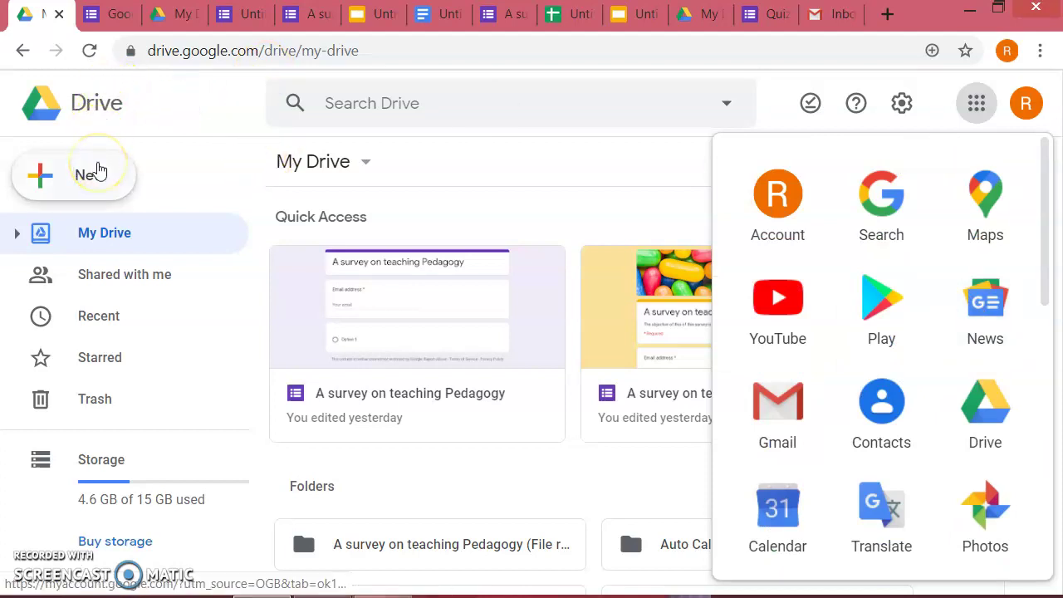
pyautogui.click(98, 171)
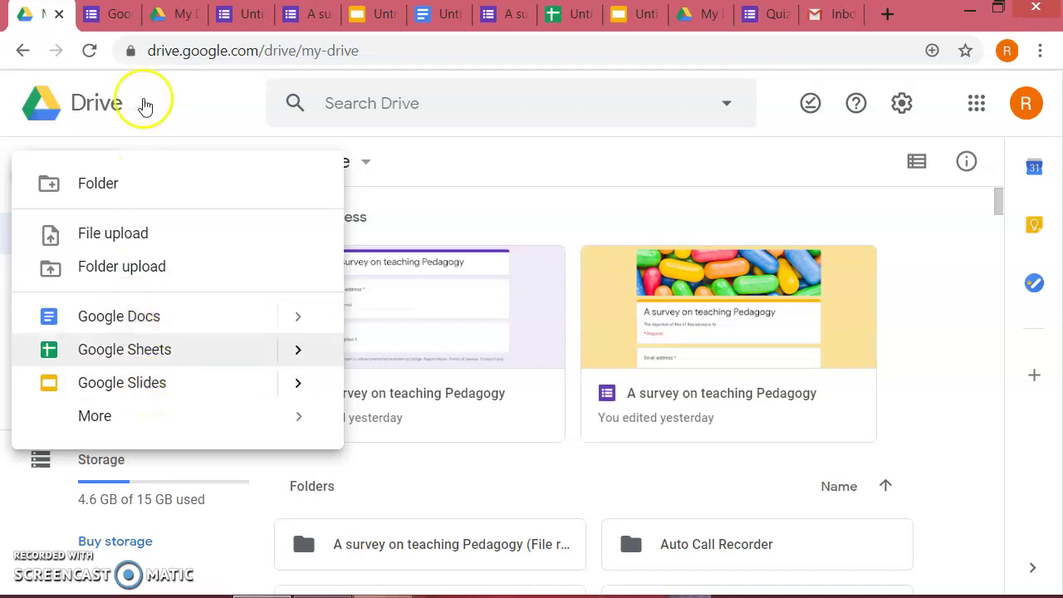
# Step: Start a blank form titled 'A survey on teaching pedagogy'
pyautogui.click(116, 13)
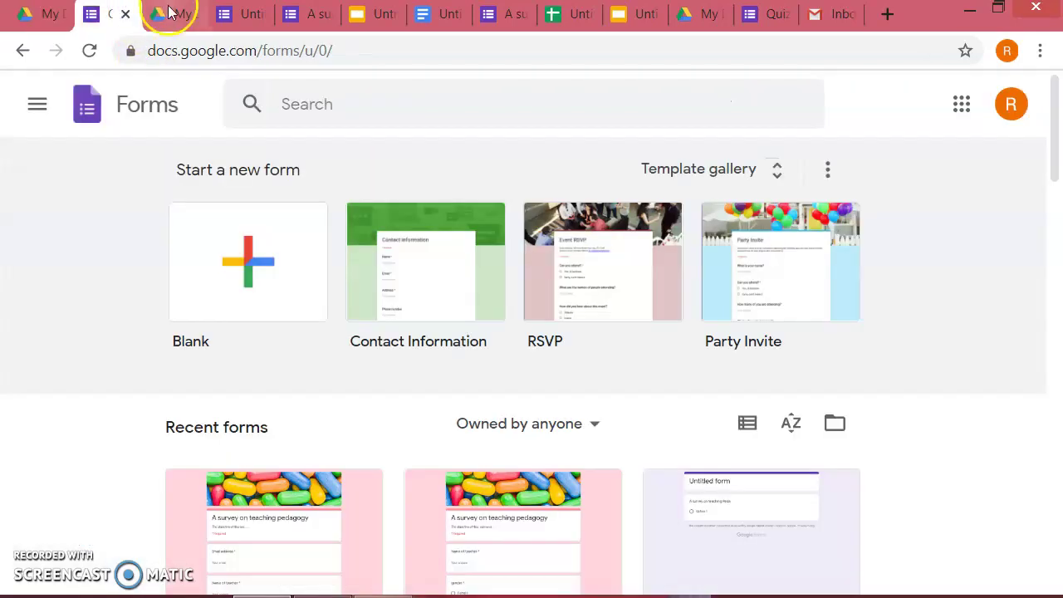
pyautogui.click(243, 257)
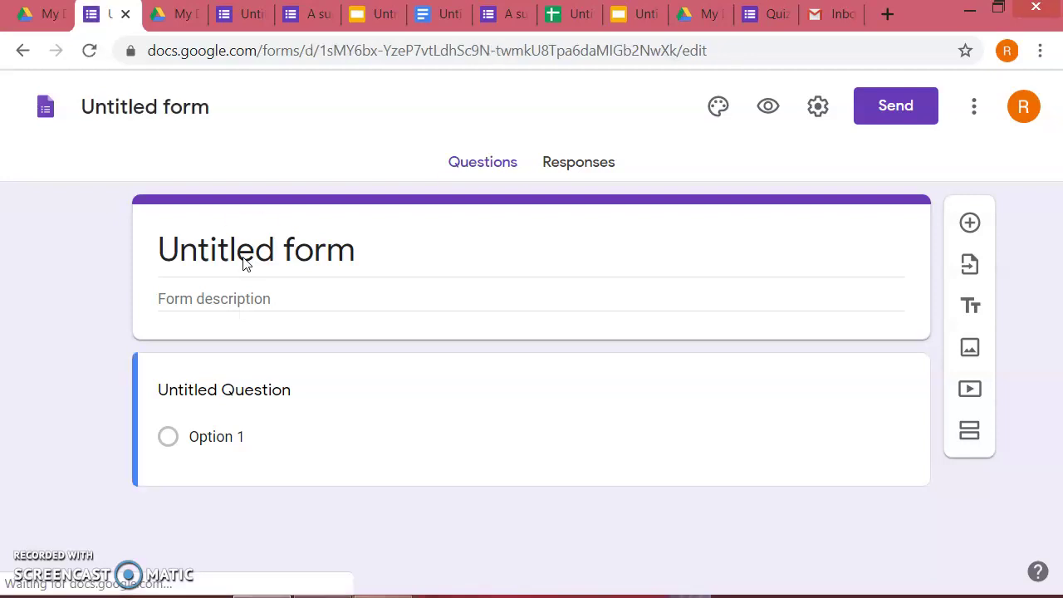
pyautogui.click(257, 253)
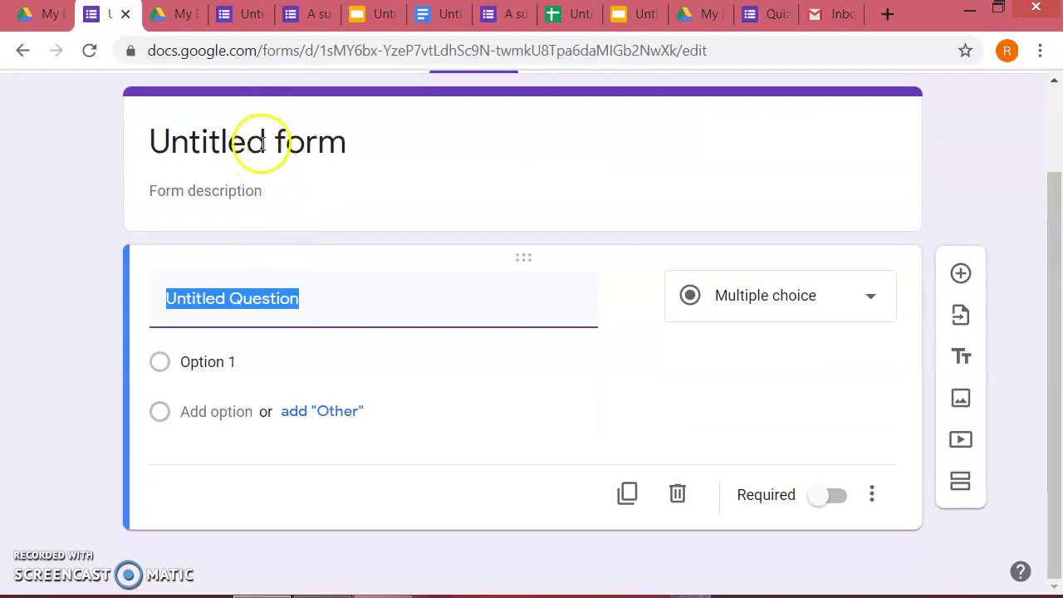
pyautogui.click(261, 159)
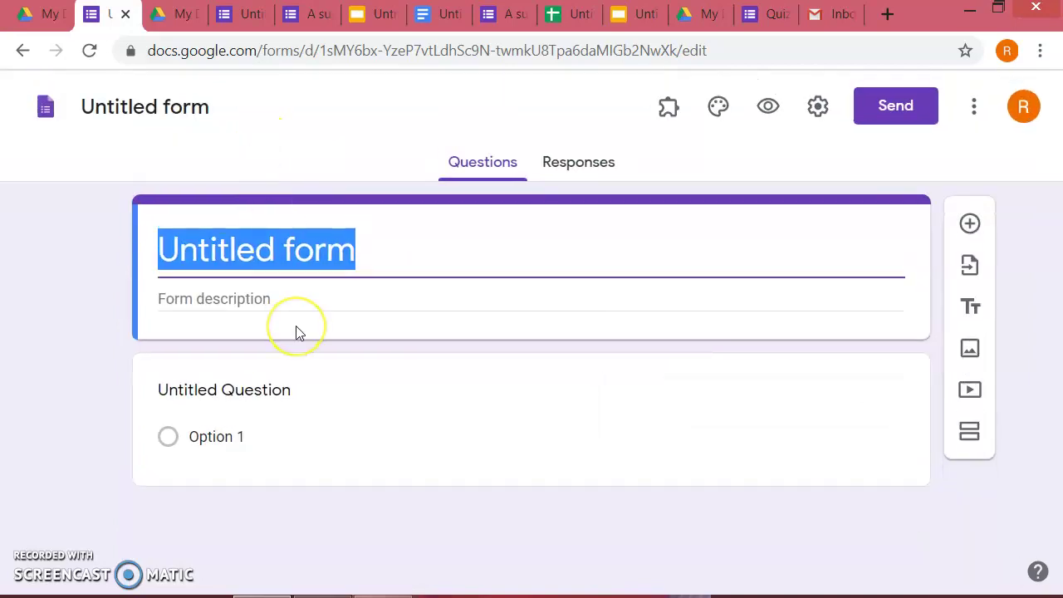
pyautogui.write('A survey i')
pyautogui.press('BackSpace')
pyautogui.write('on teachin')
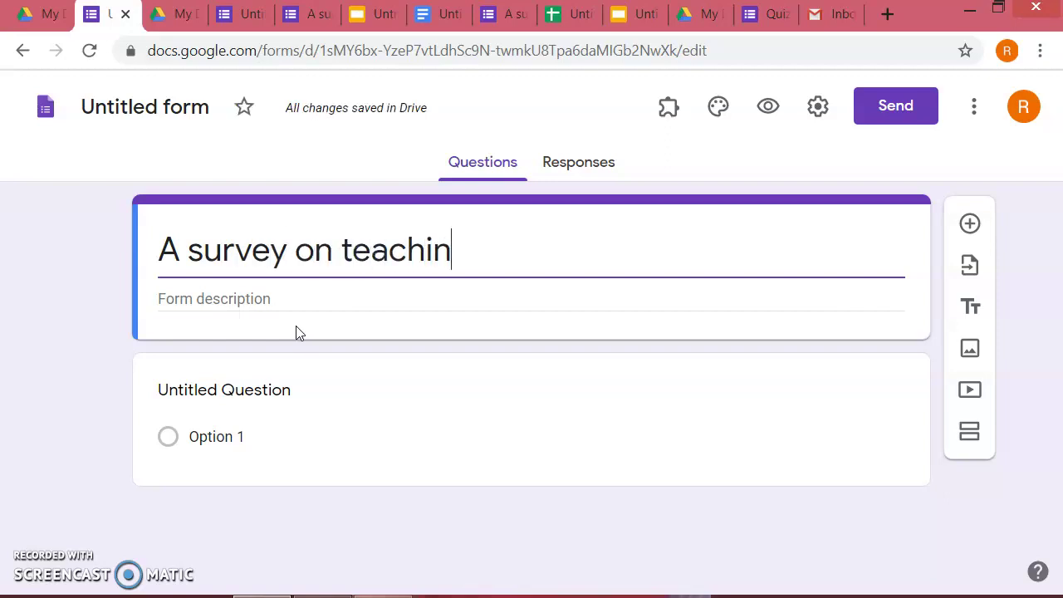
pyautogui.write('g pedagogy')
# Step: Add the description 'The objective of this survey are..' and confirm the form name
pyautogui.click(250, 306)
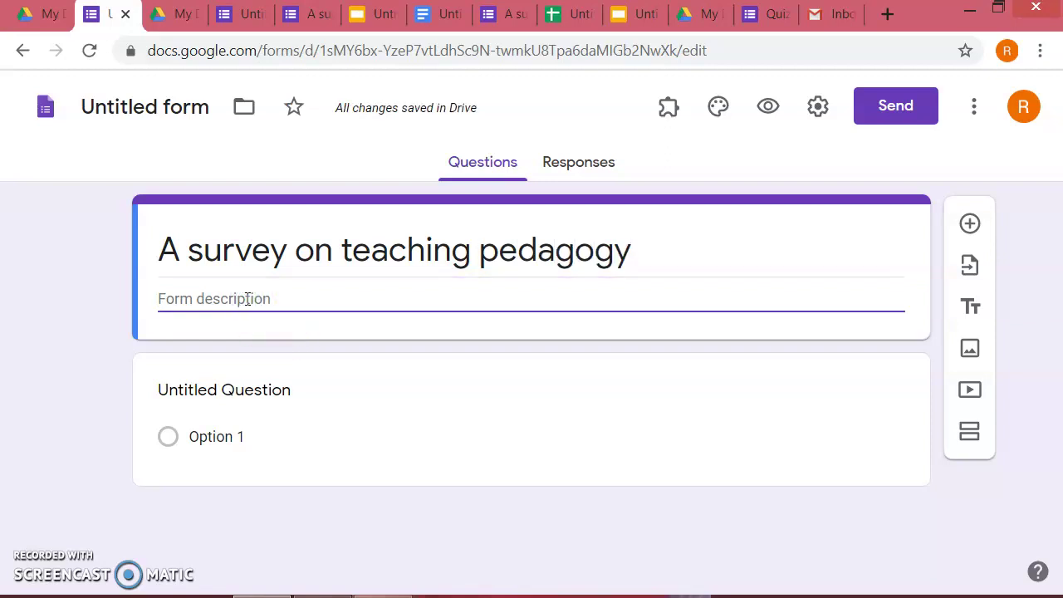
pyautogui.write('Th')
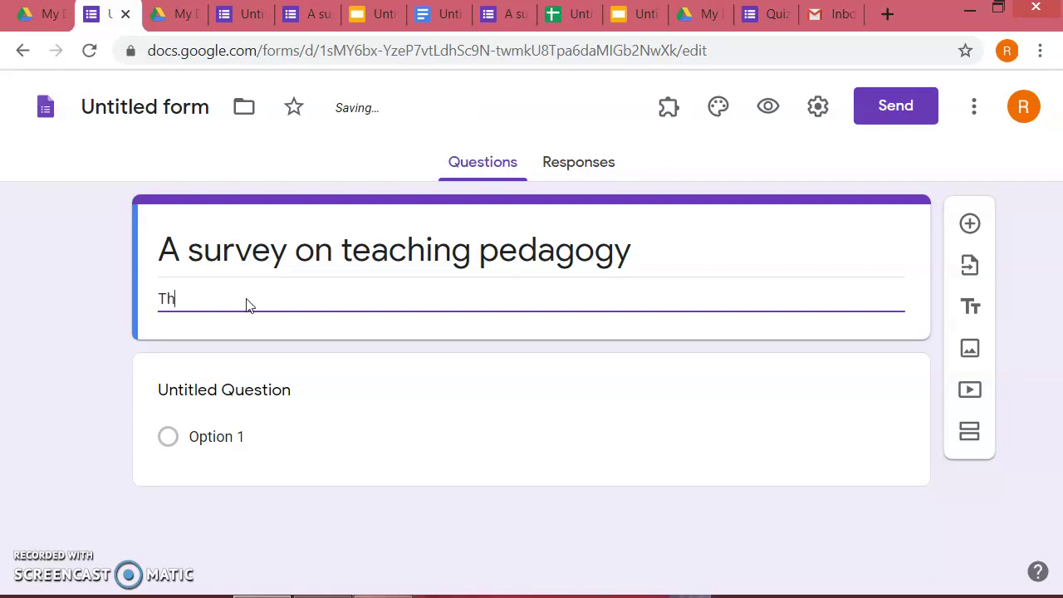
pyautogui.write('is sueve')
pyautogui.press('BackSpace')
pyautogui.press('BackSpace')
pyautogui.press('BackSpace')
pyautogui.press('BackSpace')
pyautogui.press('BackSpace')
pyautogui.press('BackSpace')
pyautogui.press('BackSpace')
pyautogui.press('BackSpace')
pyautogui.press('BackSpace')
pyautogui.write('The ')
pyautogui.write('obejctive')
pyautogui.press('BackSpace')
pyautogui.press('BackSpace')
pyautogui.press('BackSpace')
pyautogui.press('BackSpace')
pyautogui.press('BackSpace')
pyautogui.press('BackSpace')
pyautogui.press('BackSpace')
pyautogui.write('jec')
pyautogui.write('tive of this ')
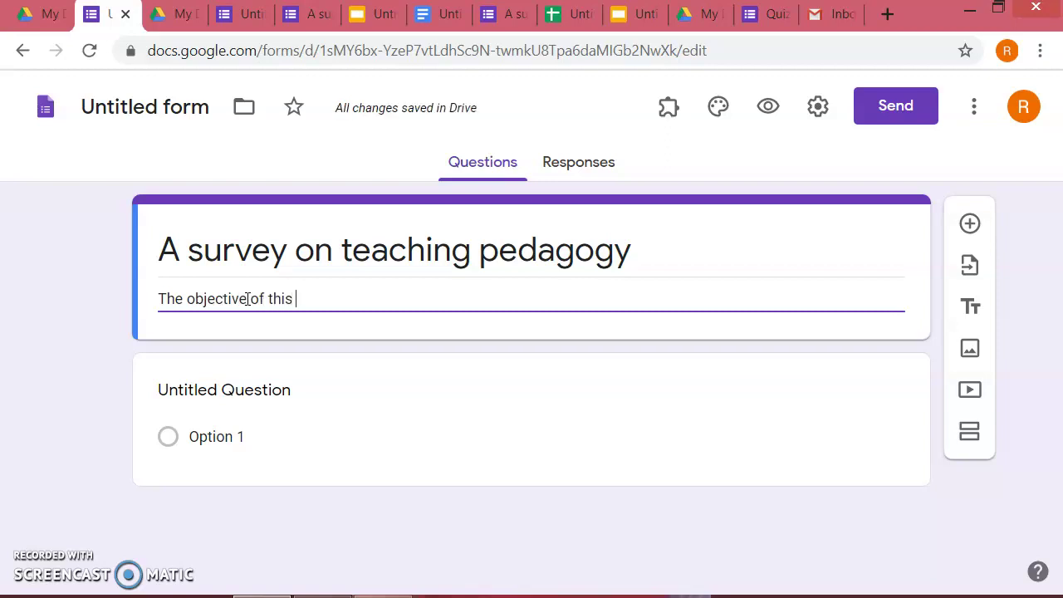
pyautogui.write('survey are......')
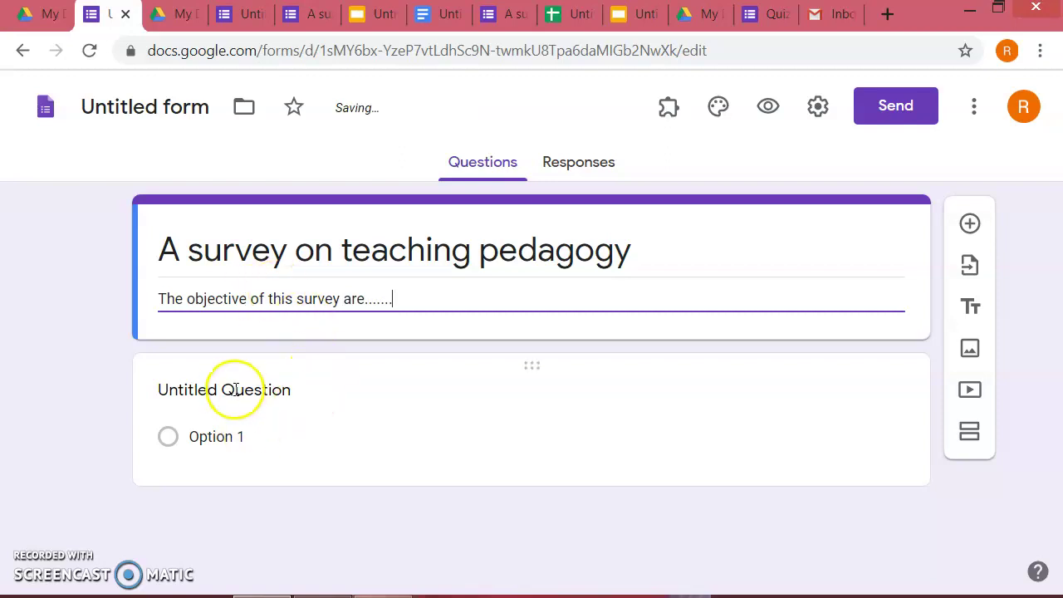
pyautogui.click(175, 110)
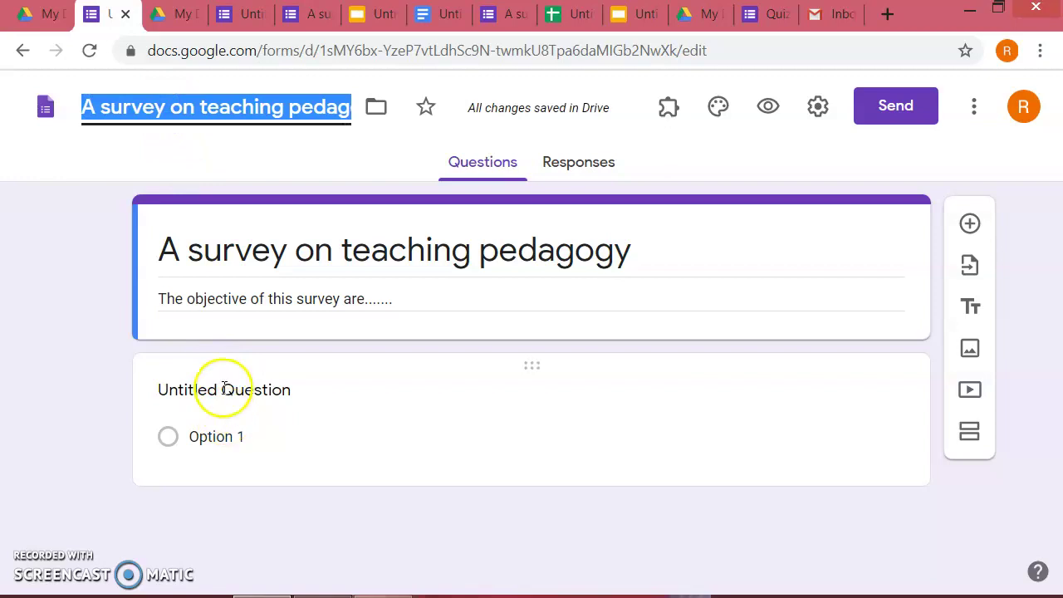
pyautogui.click(221, 388)
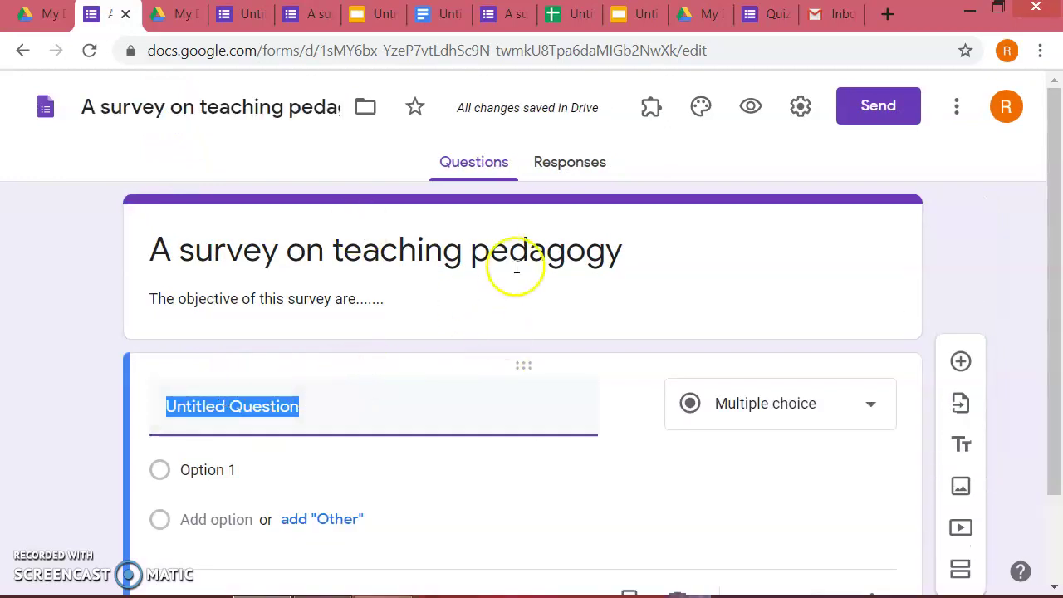
pyautogui.scroll(-2, 557, 411)
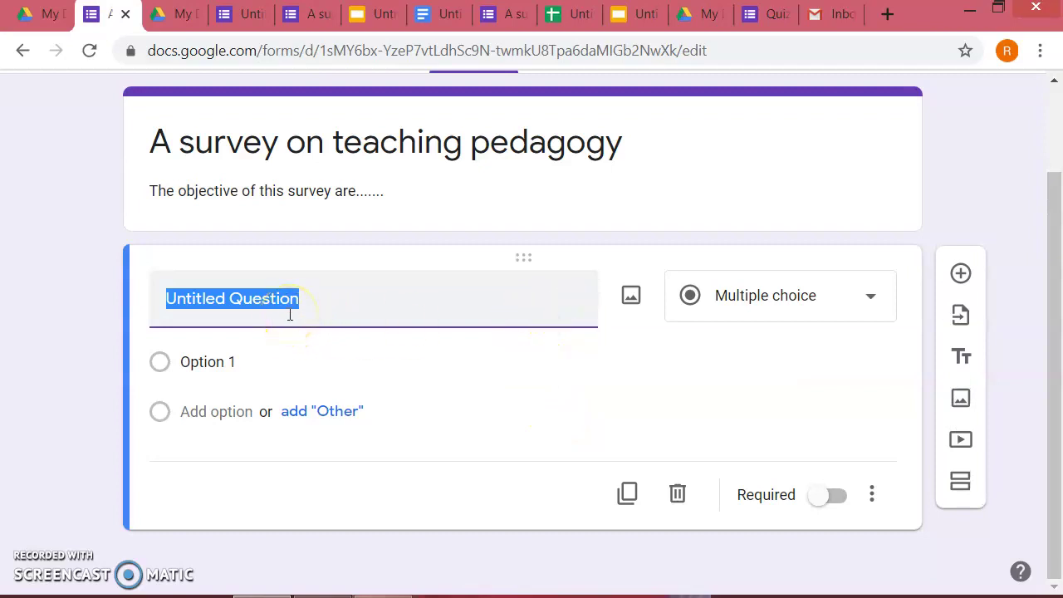
pyautogui.write('Na')
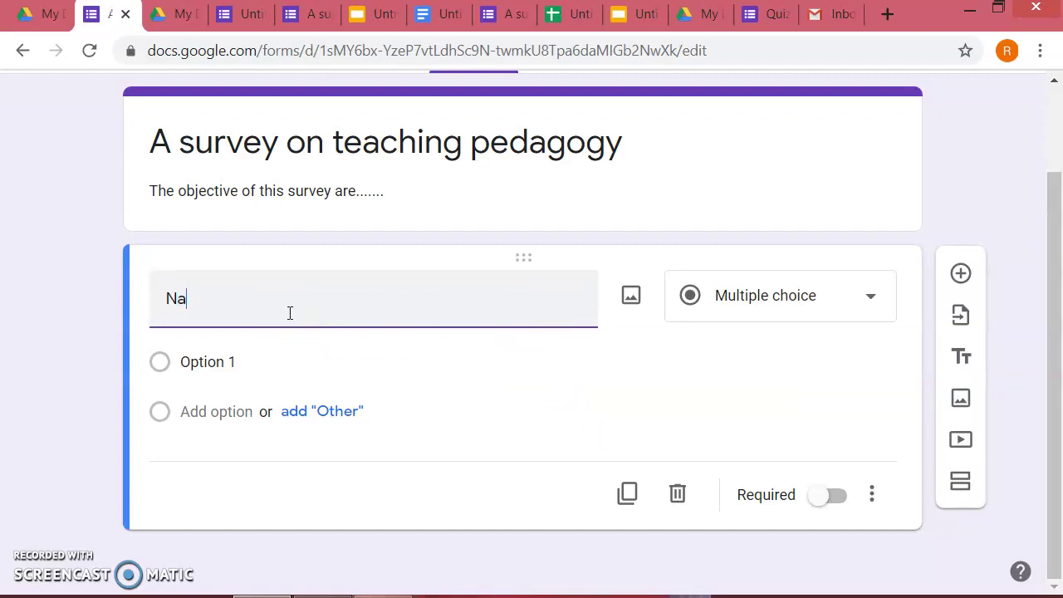
pyautogui.write('me of teacher')
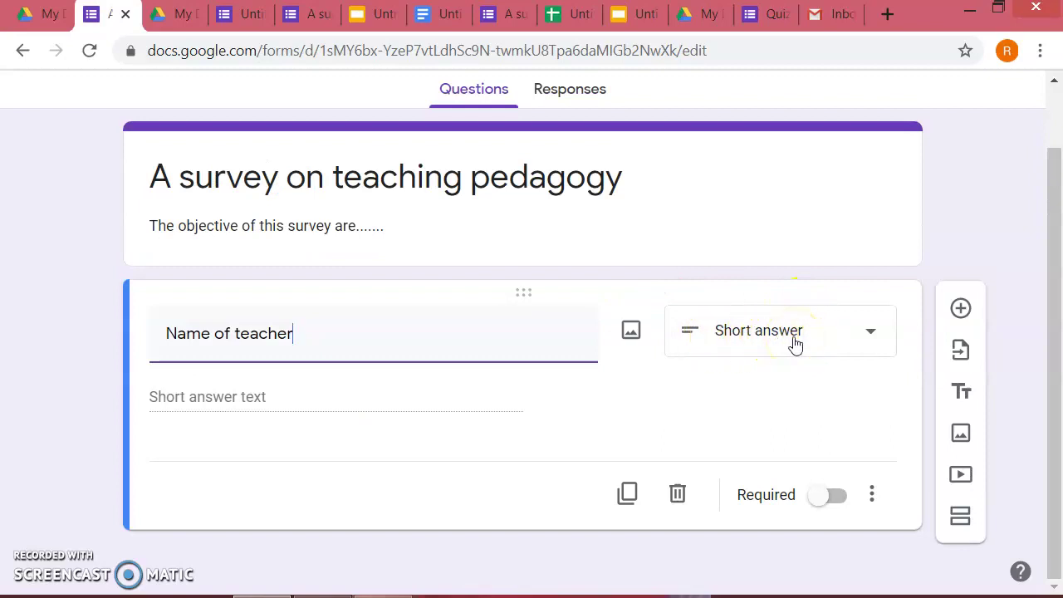
pyautogui.click(862, 331)
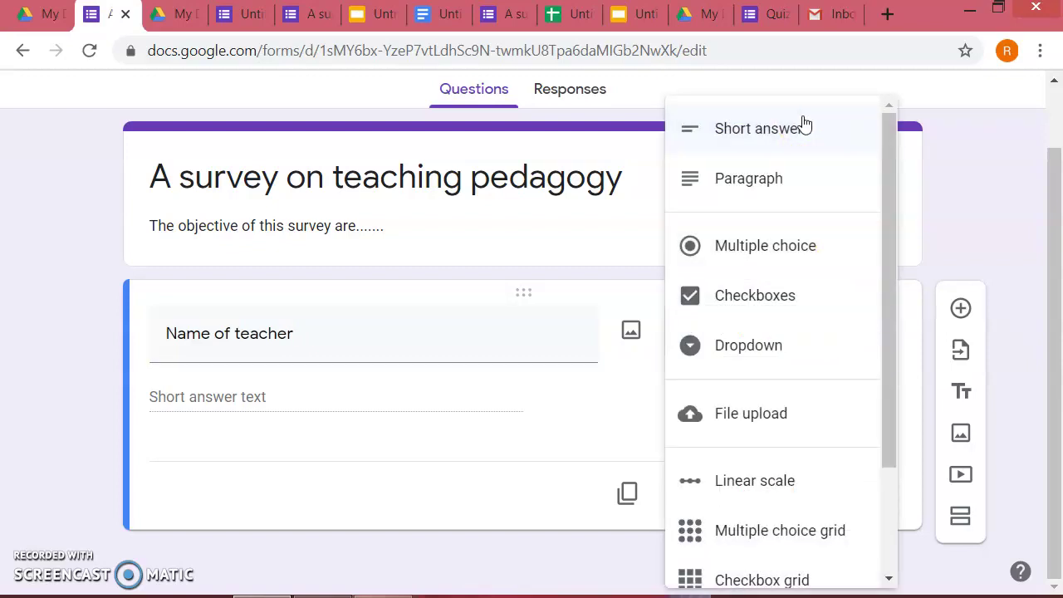
pyautogui.click(799, 254)
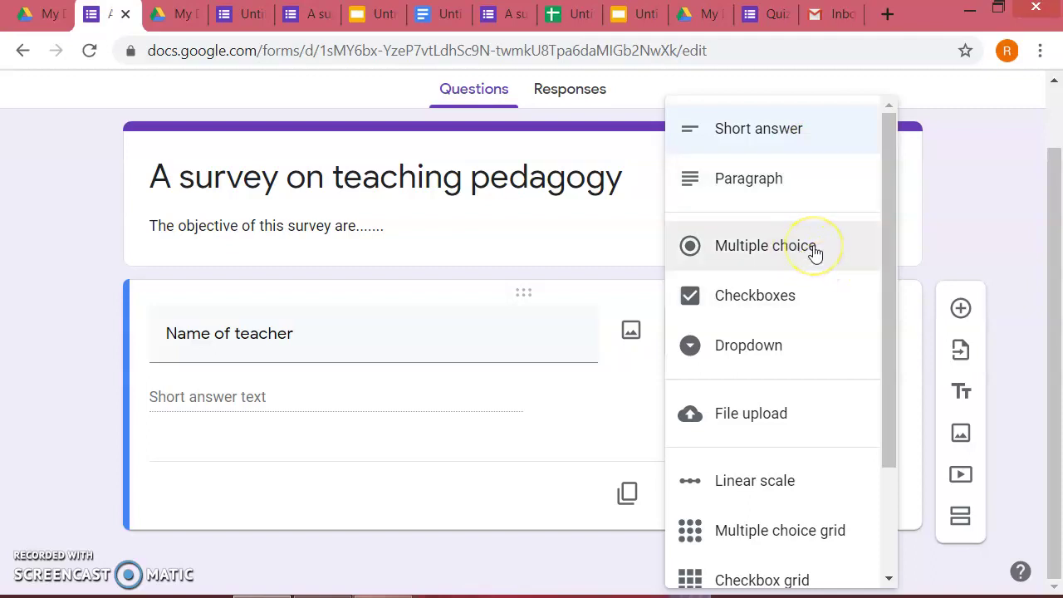
pyautogui.click(789, 297)
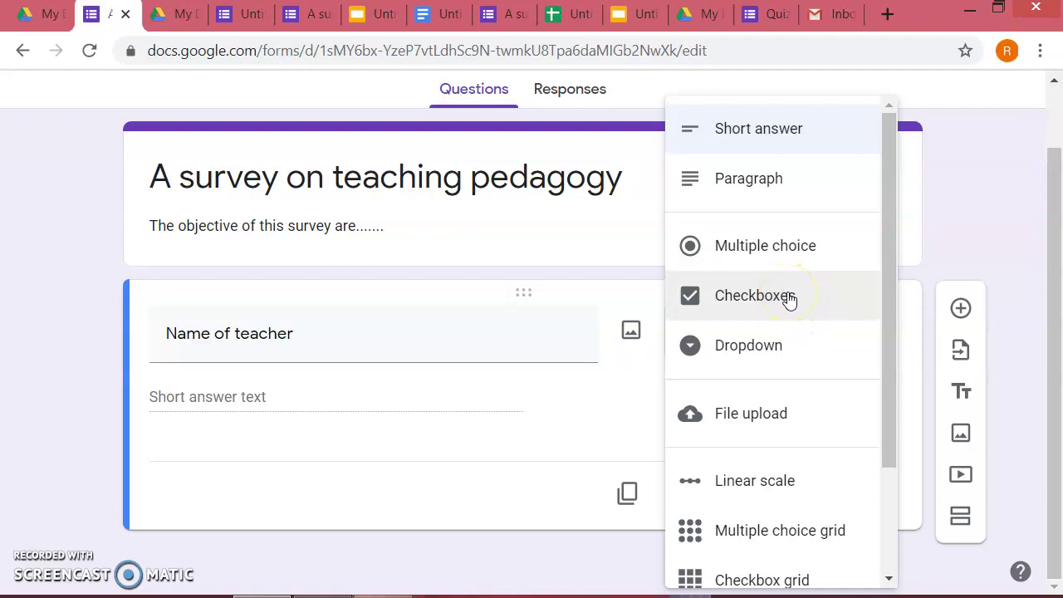
pyautogui.click(777, 354)
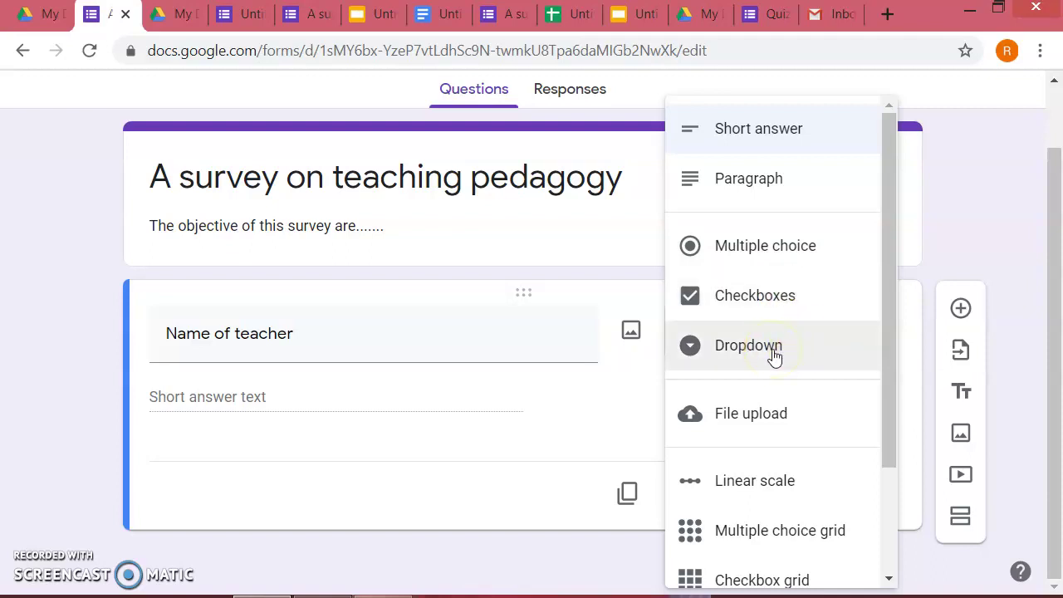
pyautogui.moveTo(886, 352); pyautogui.dragTo(895, 442)
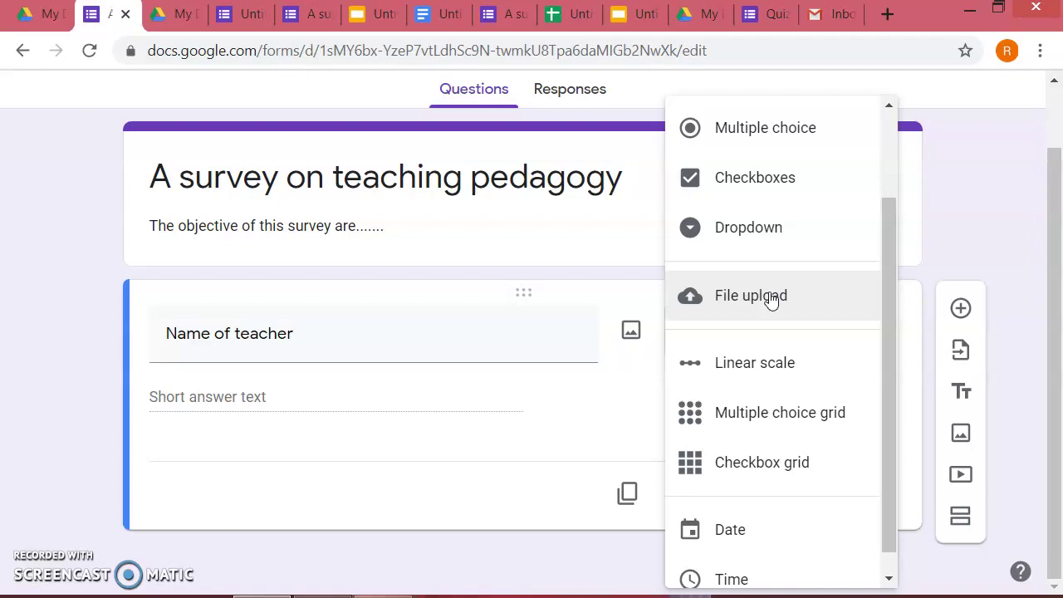
pyautogui.moveTo(771, 301); pyautogui.dragTo(781, 374)
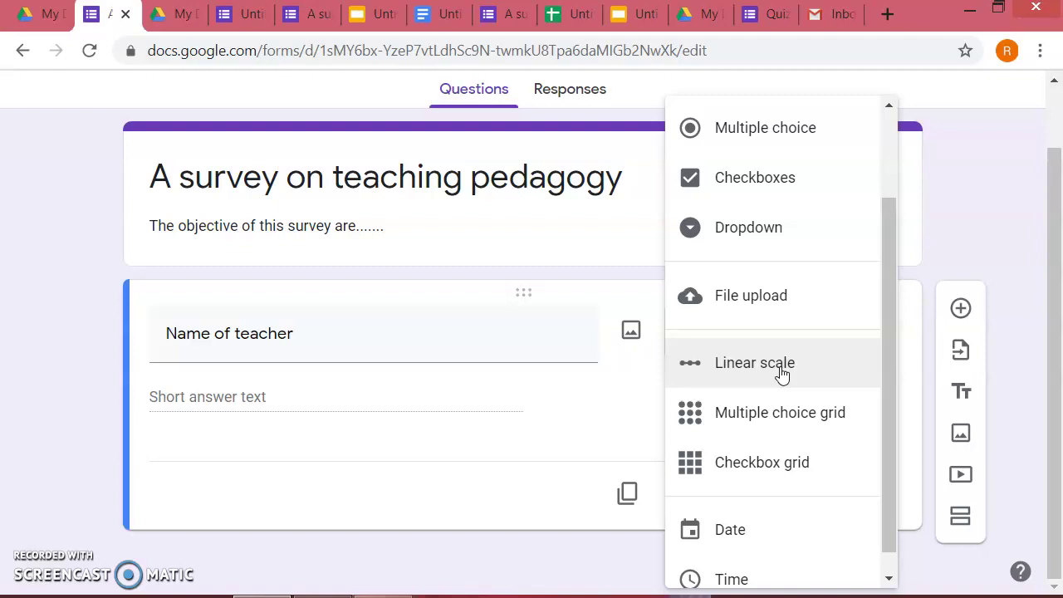
pyautogui.click(779, 426)
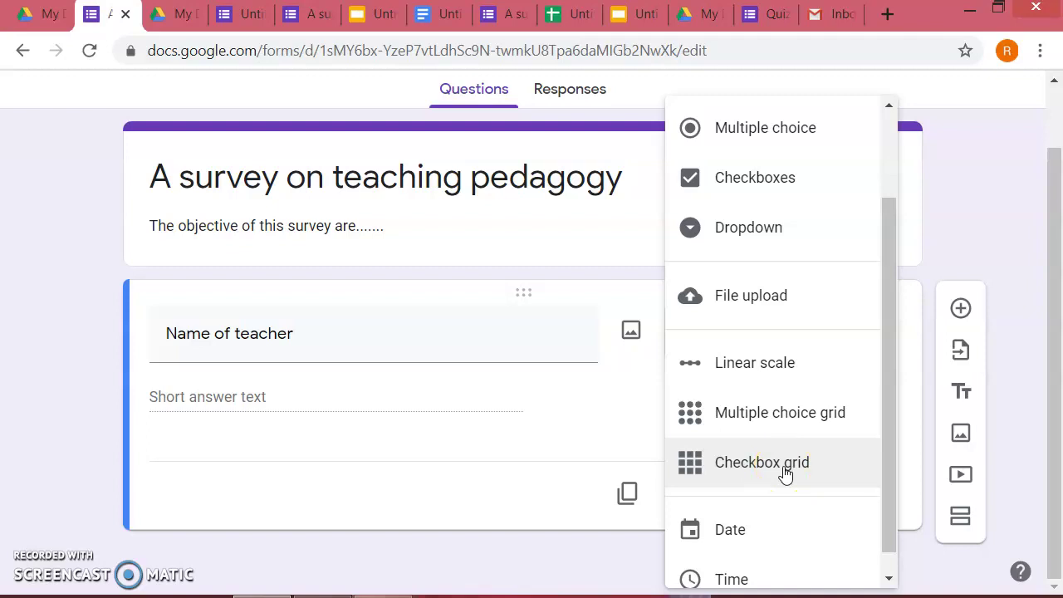
pyautogui.click(782, 469)
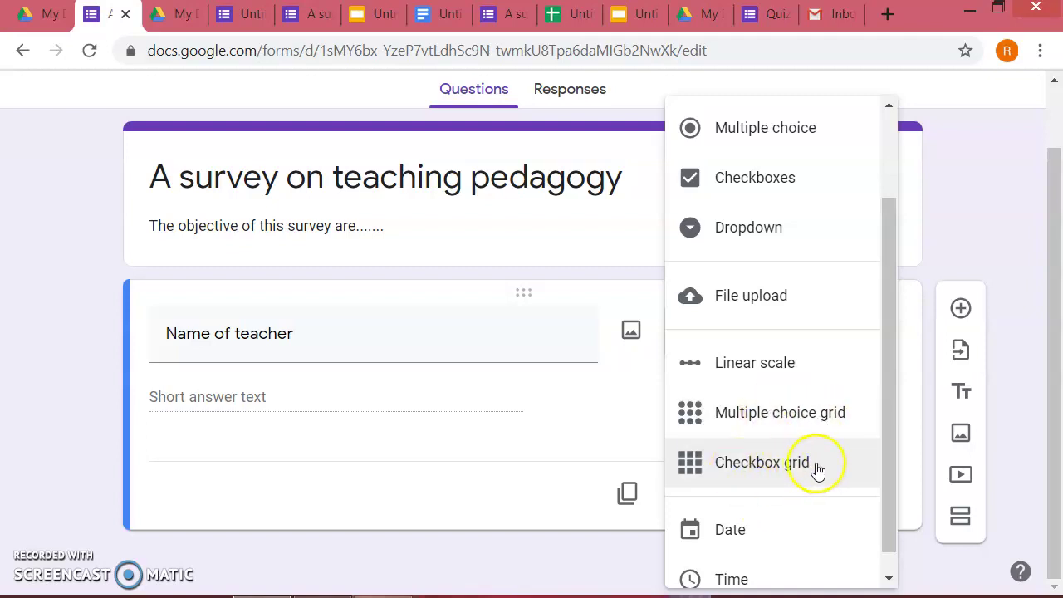
pyautogui.moveTo(886, 517); pyautogui.dragTo(889, 565)
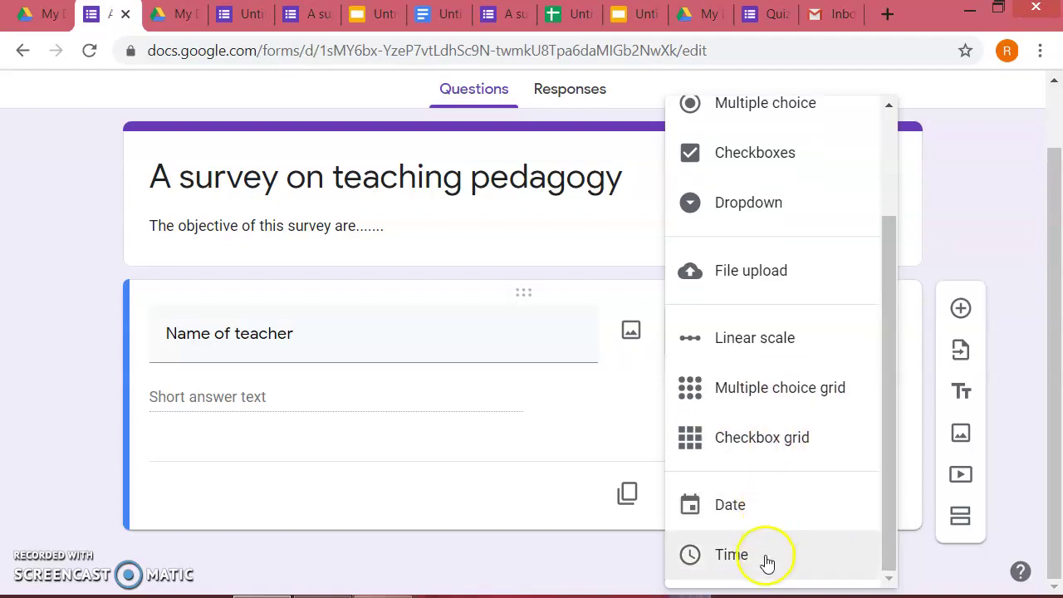
pyautogui.click(485, 500)
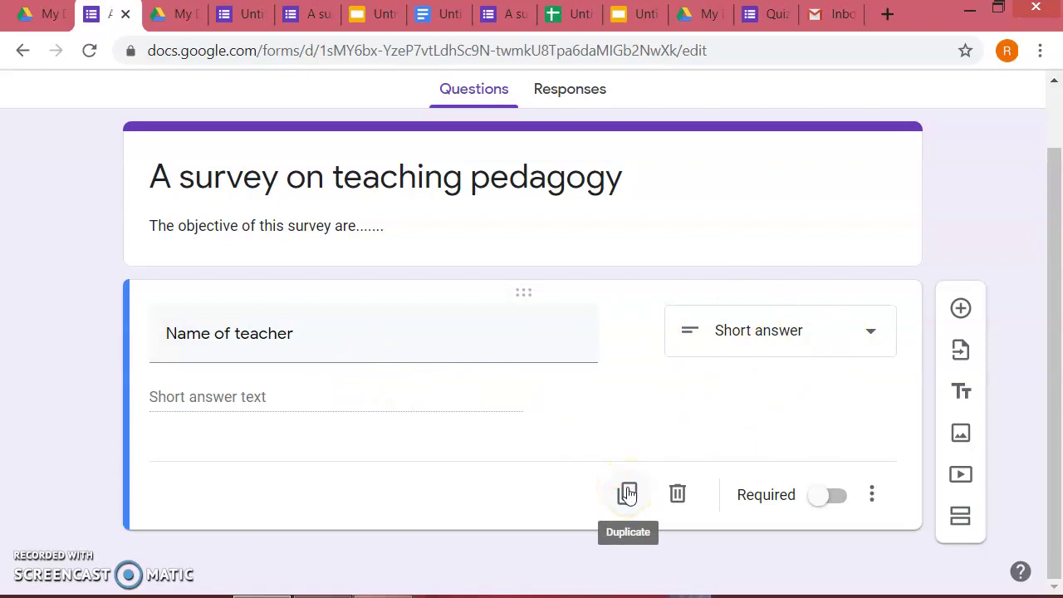
# Step: Mark 'Name of teacher' as required, adding then removing its description field
pyautogui.click(837, 496)
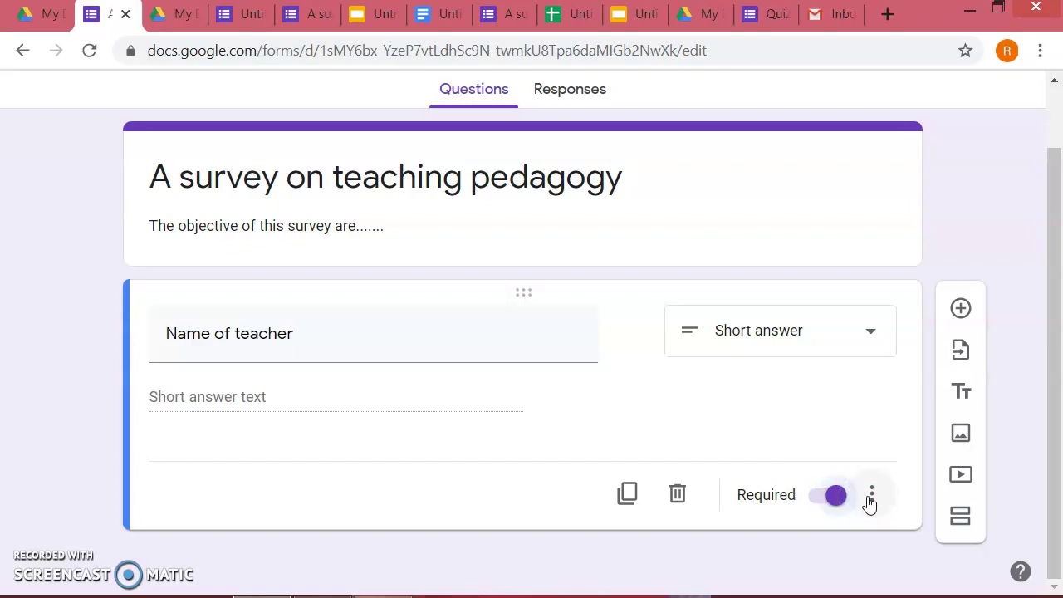
pyautogui.click(871, 499)
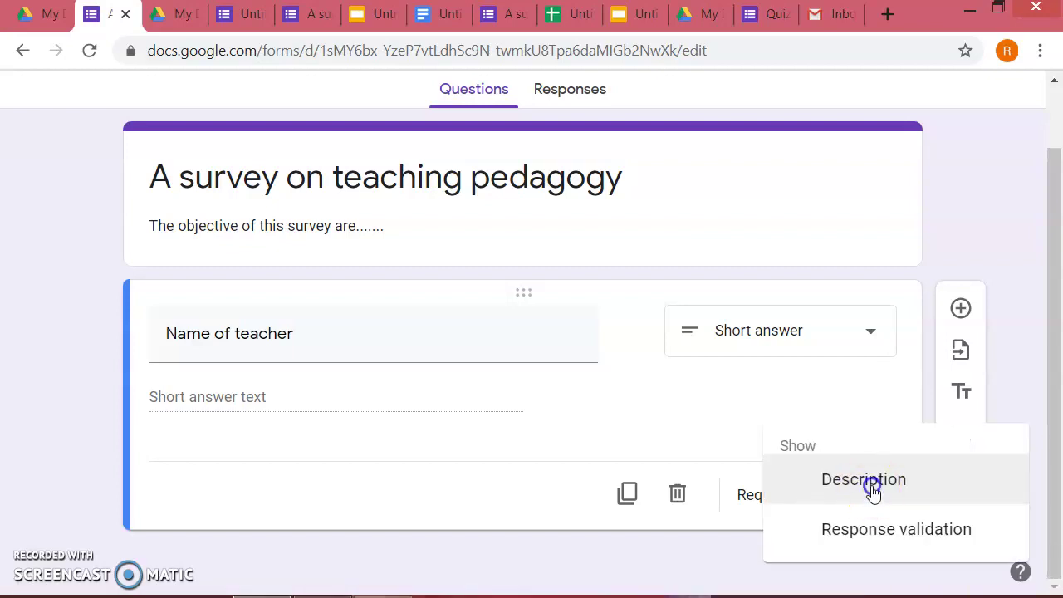
pyautogui.click(872, 488)
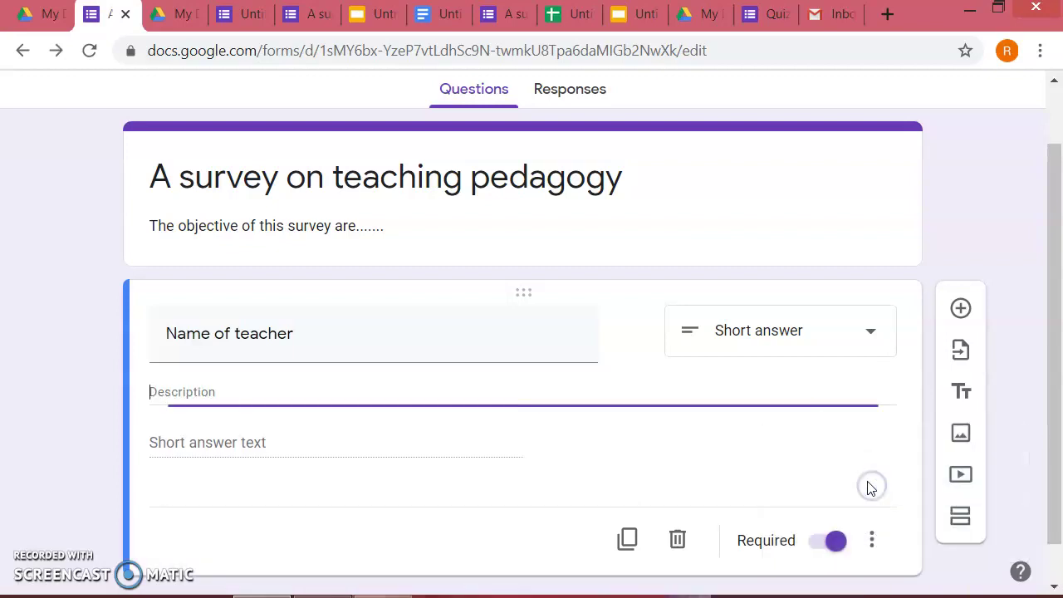
pyautogui.click(874, 545)
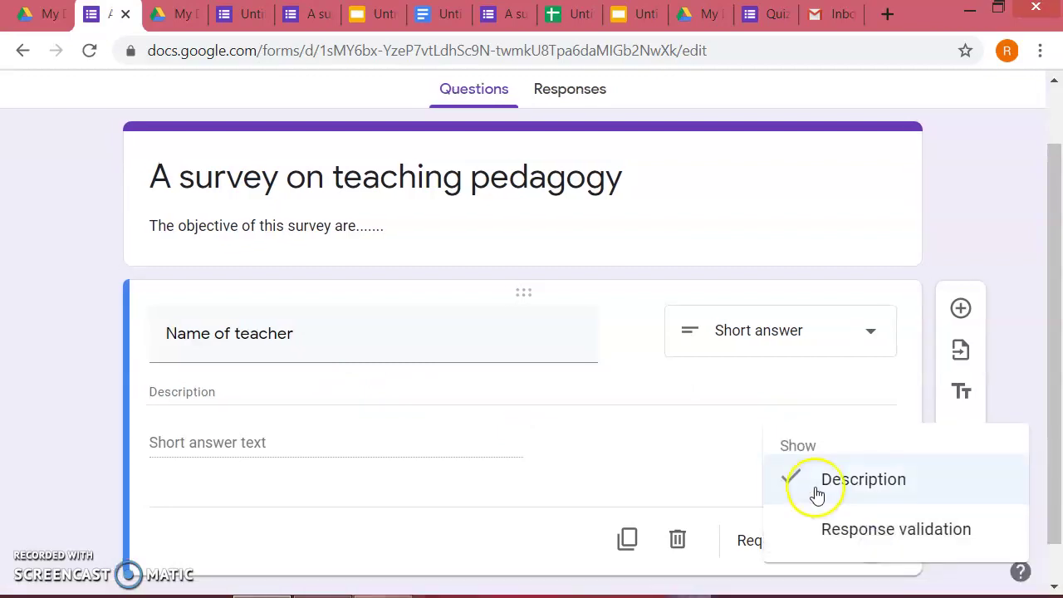
pyautogui.click(850, 494)
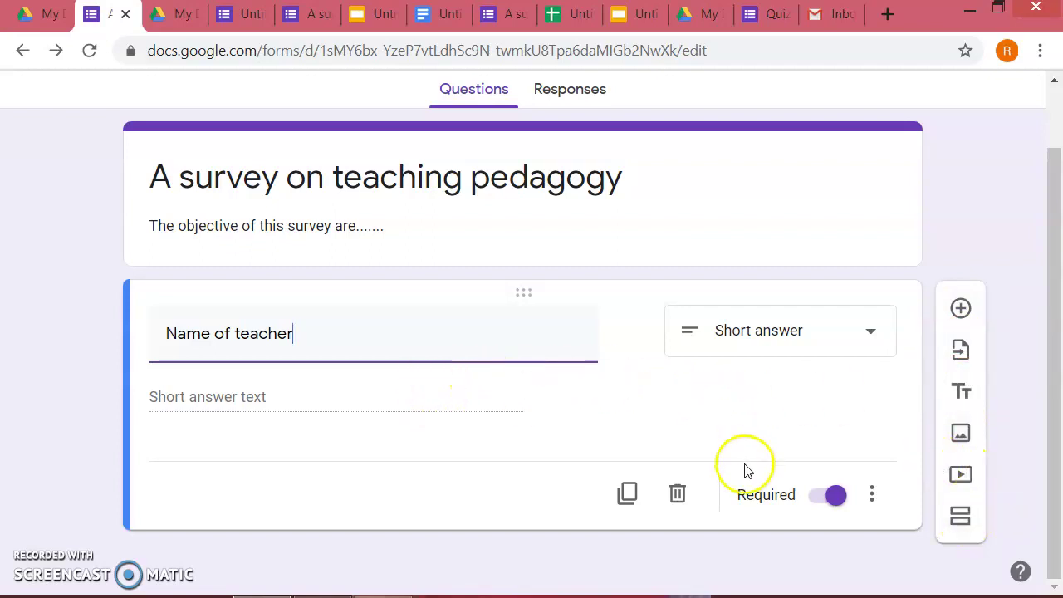
# Step: Add a required 'Gender' question using all suggested choices: Female, Male, Prefer not to say, Other
pyautogui.click(951, 317)
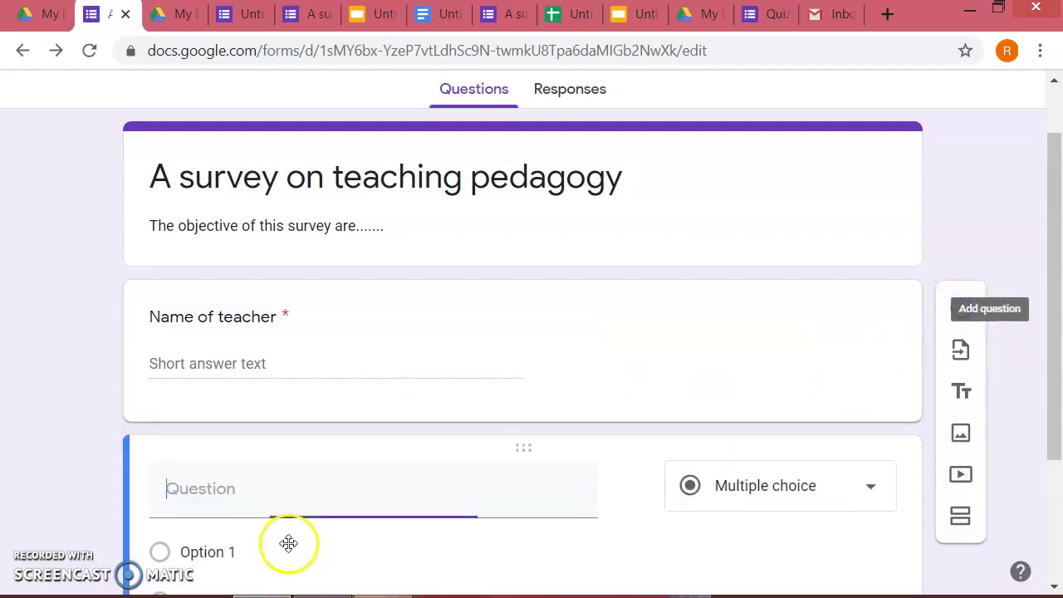
pyautogui.click(275, 491)
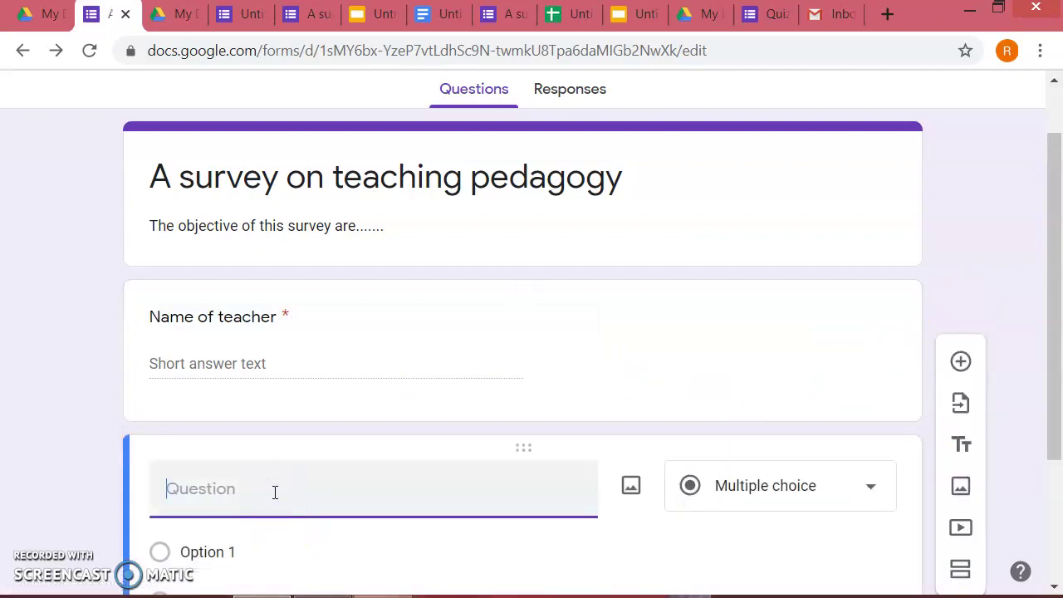
pyautogui.write('Gender')
pyautogui.scroll(-2, 451, 494)
pyautogui.scroll(-1, 609, 398)
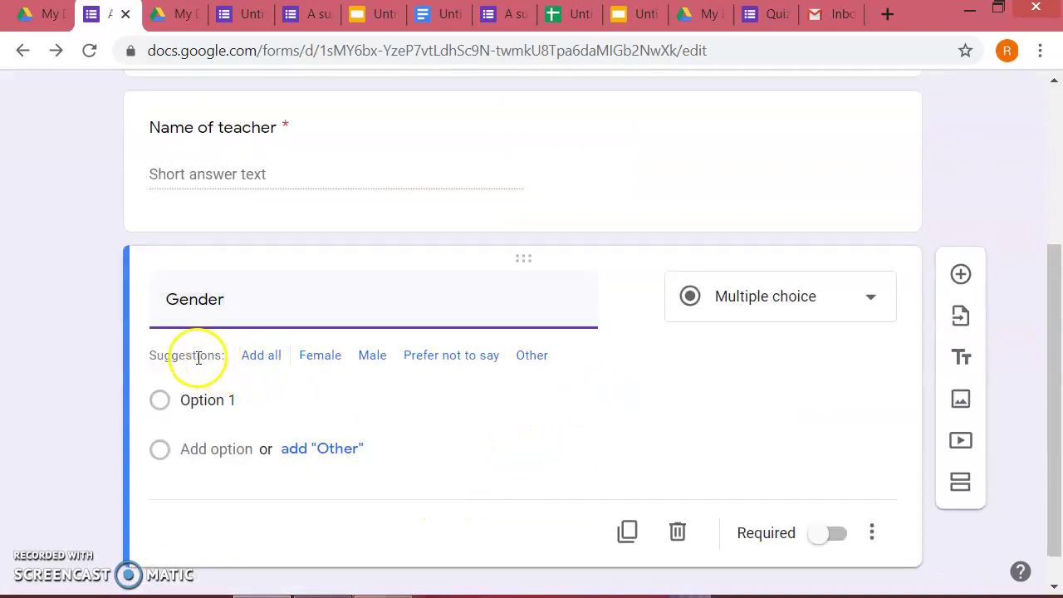
pyautogui.click(261, 356)
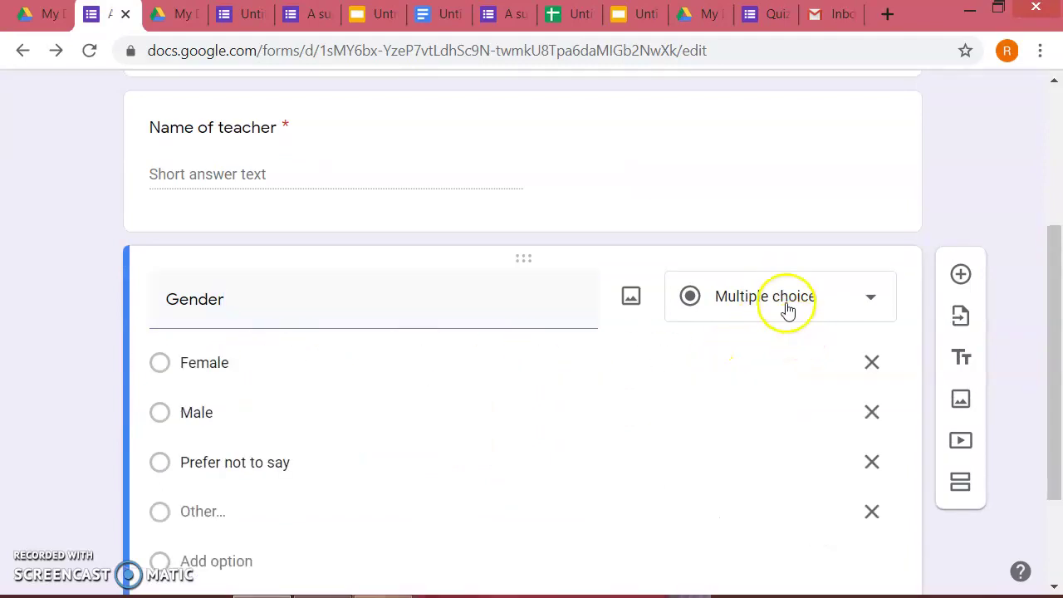
pyautogui.scroll(-1, 787, 311)
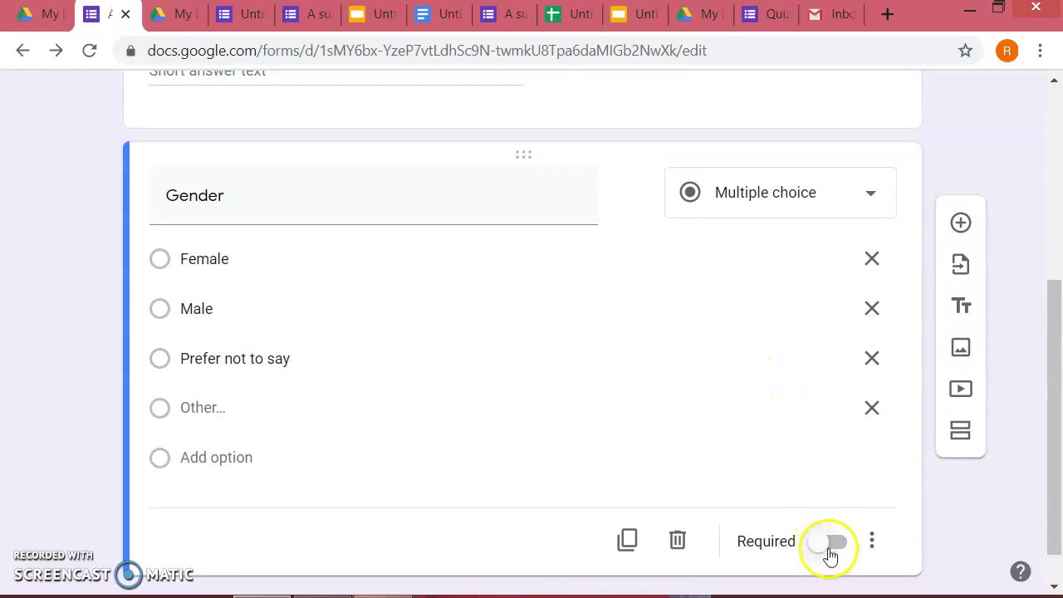
pyautogui.click(831, 544)
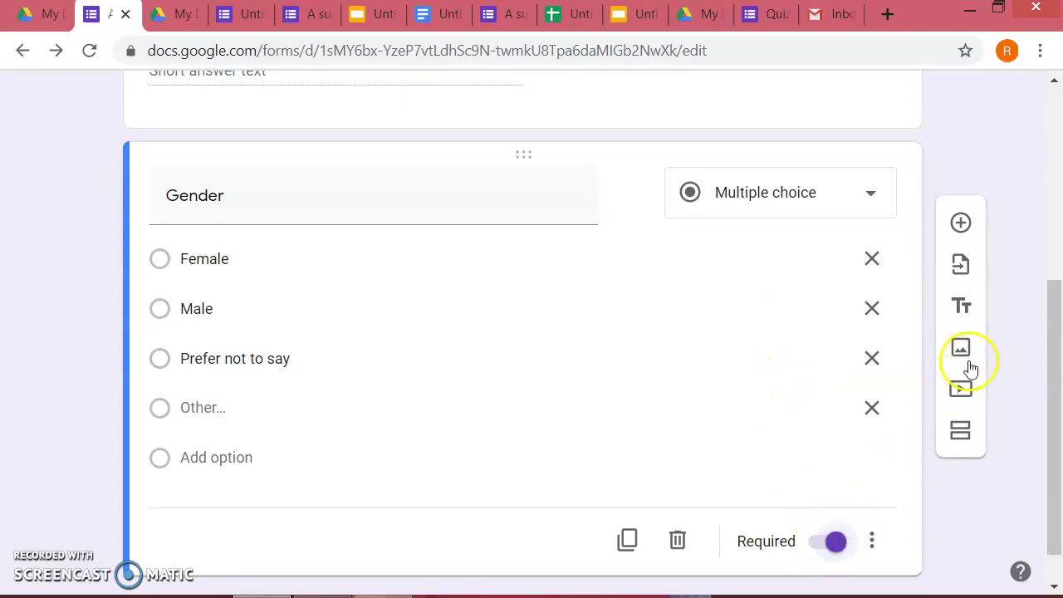
# Step: Add a new 'Highest qualification' question and make it a dropdown
pyautogui.click(963, 224)
pyautogui.click(260, 500)
pyautogui.write('HIghest')
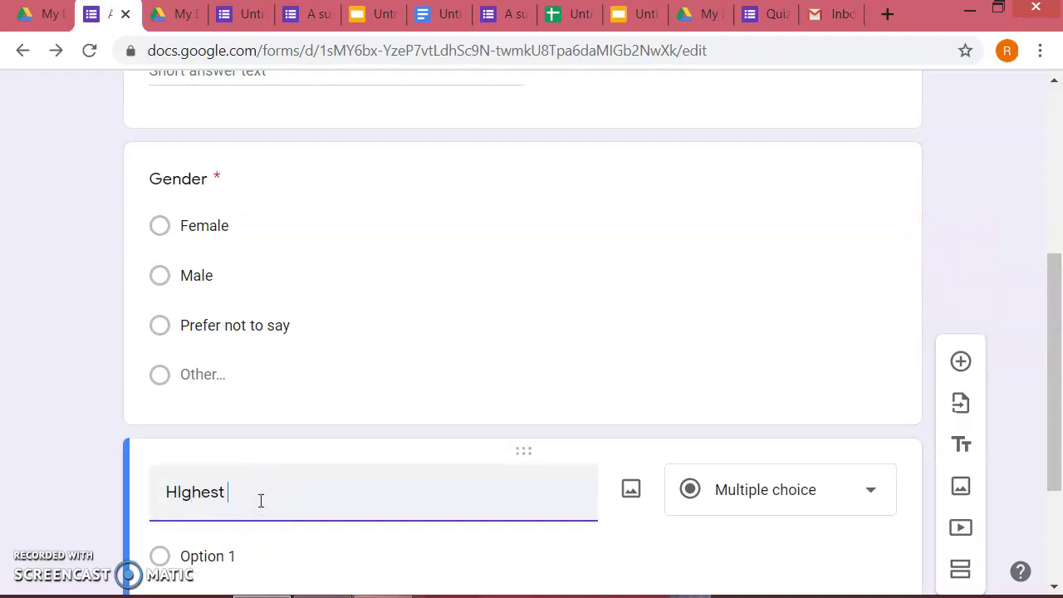
pyautogui.write('qualification')
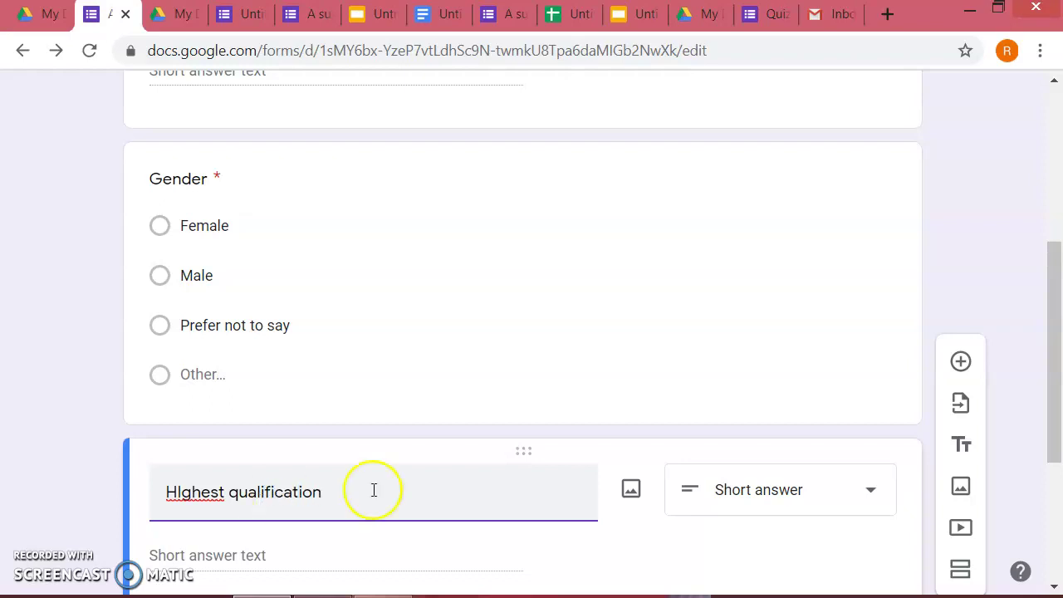
pyautogui.scroll(-2, 745, 456)
pyautogui.click(769, 337)
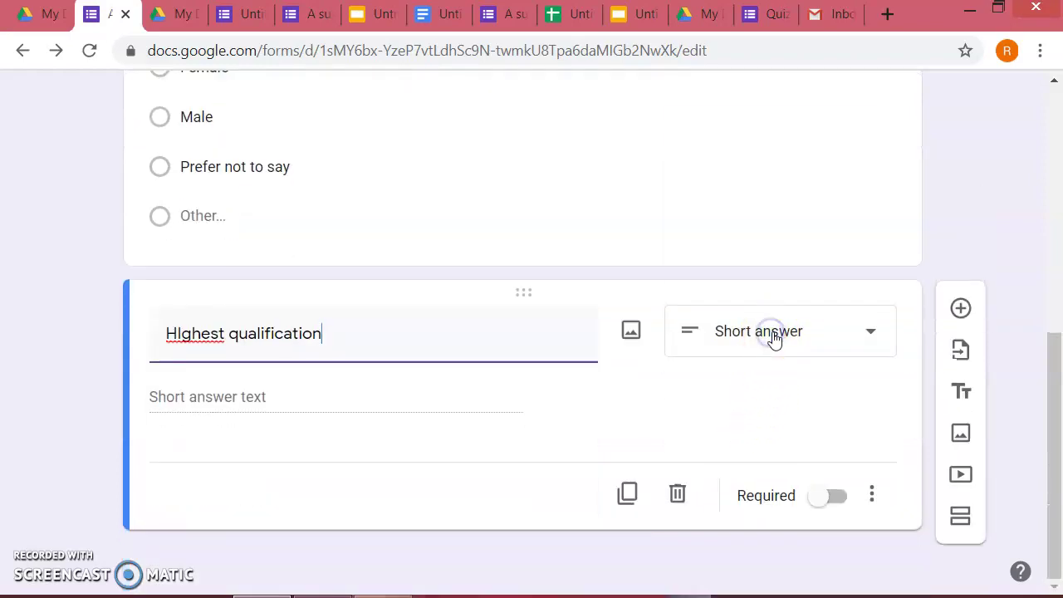
pyautogui.click(750, 359)
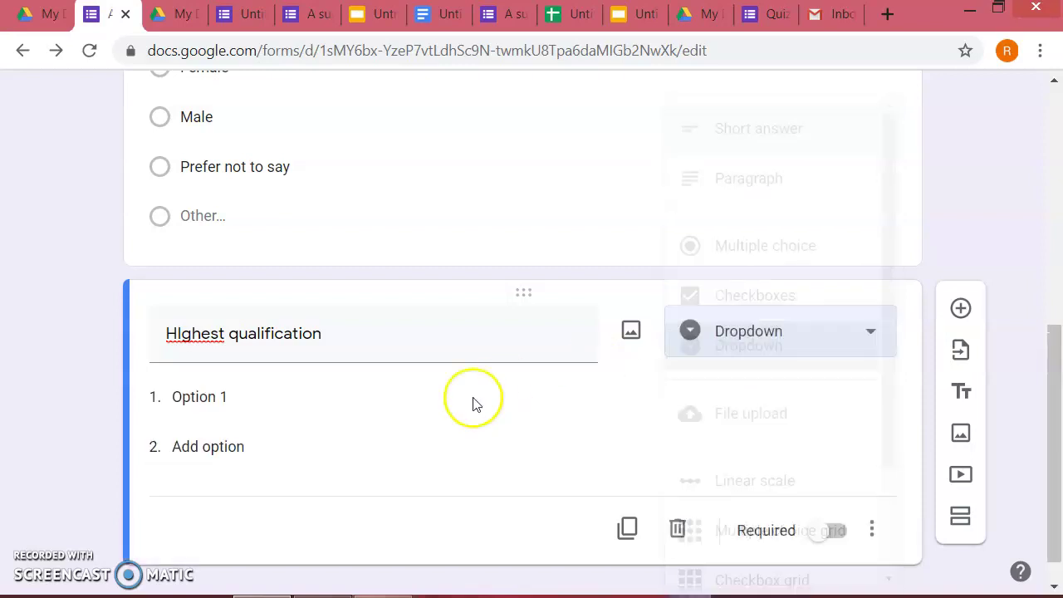
# Step: Give the dropdown choices B Pharm, M Pharm and PhD or Pharm D, and make it required
pyautogui.click(210, 400)
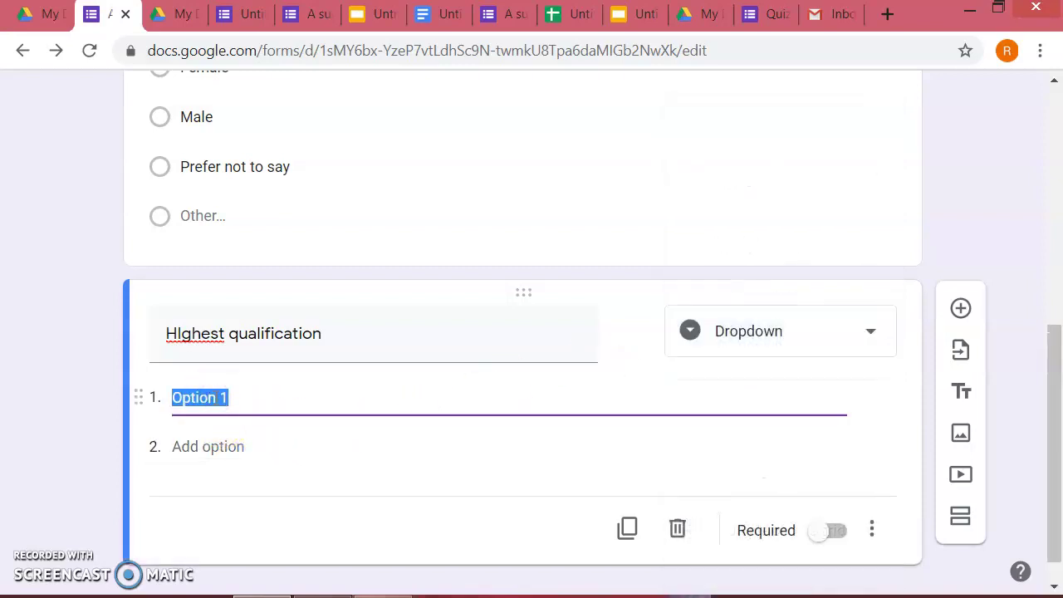
pyautogui.write('B Pharm')
pyautogui.click(209, 446)
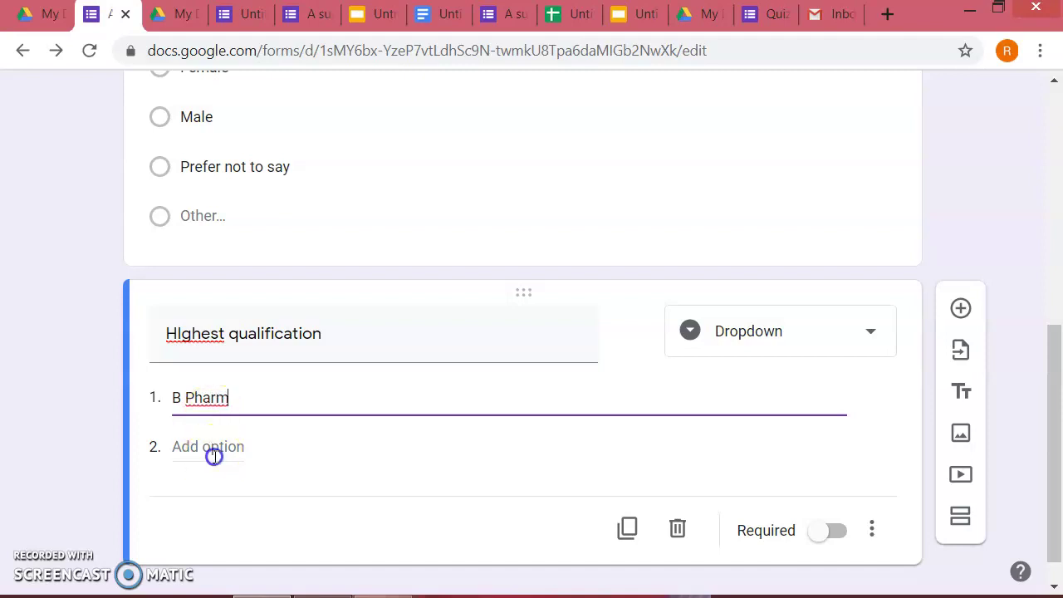
pyautogui.write('M pHarm')
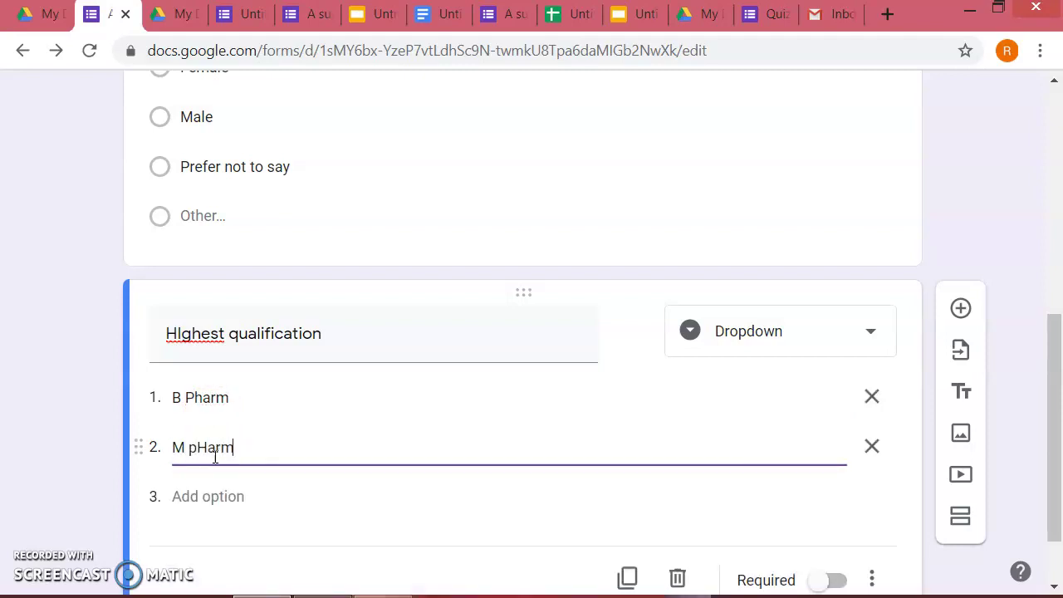
pyautogui.click(213, 492)
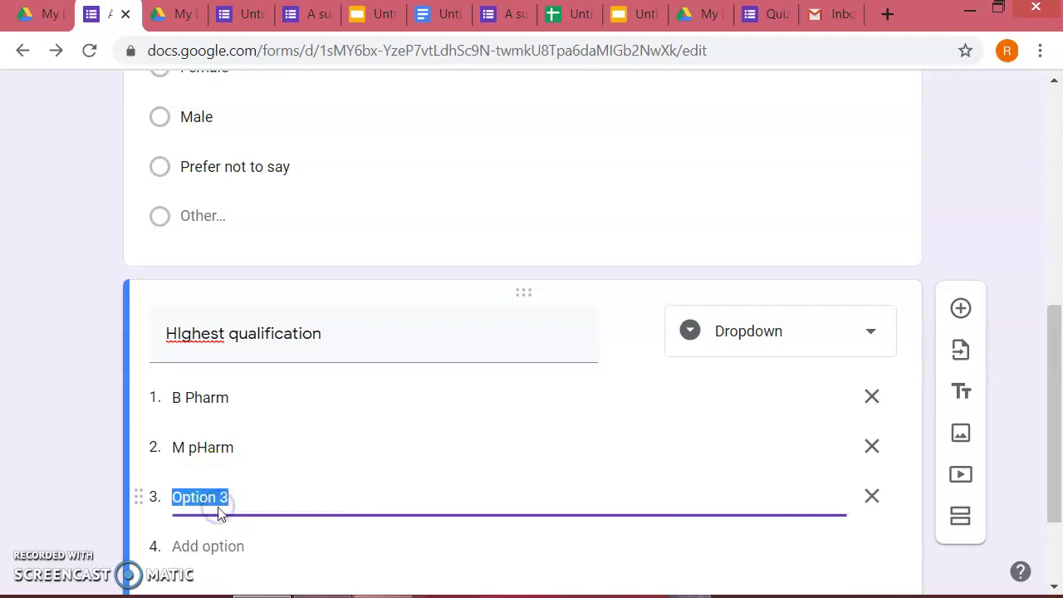
pyautogui.write('PhD')
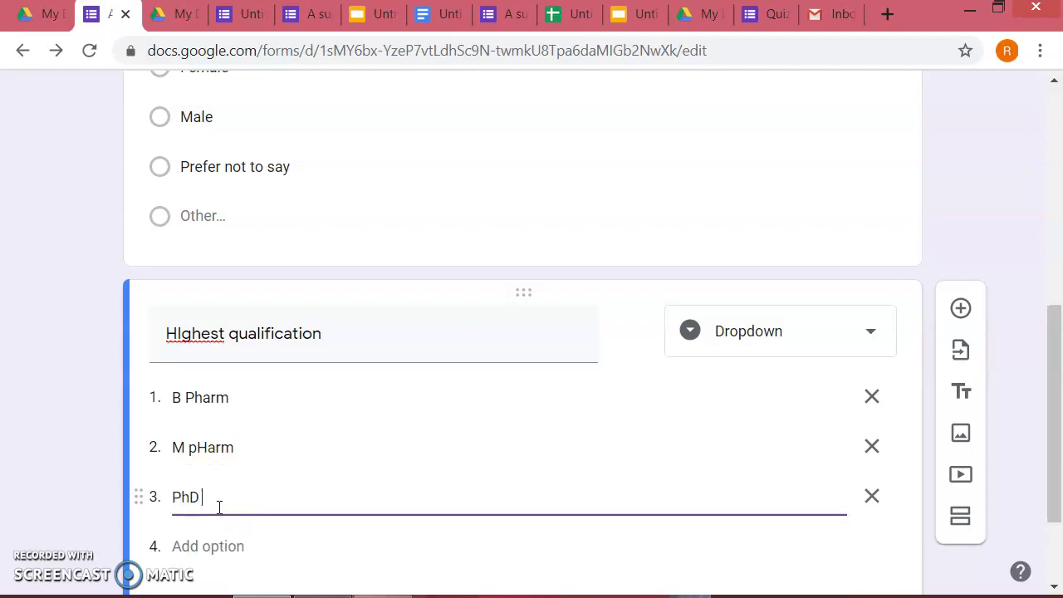
pyautogui.write('harm D')
pyautogui.scroll(-1, 505, 458)
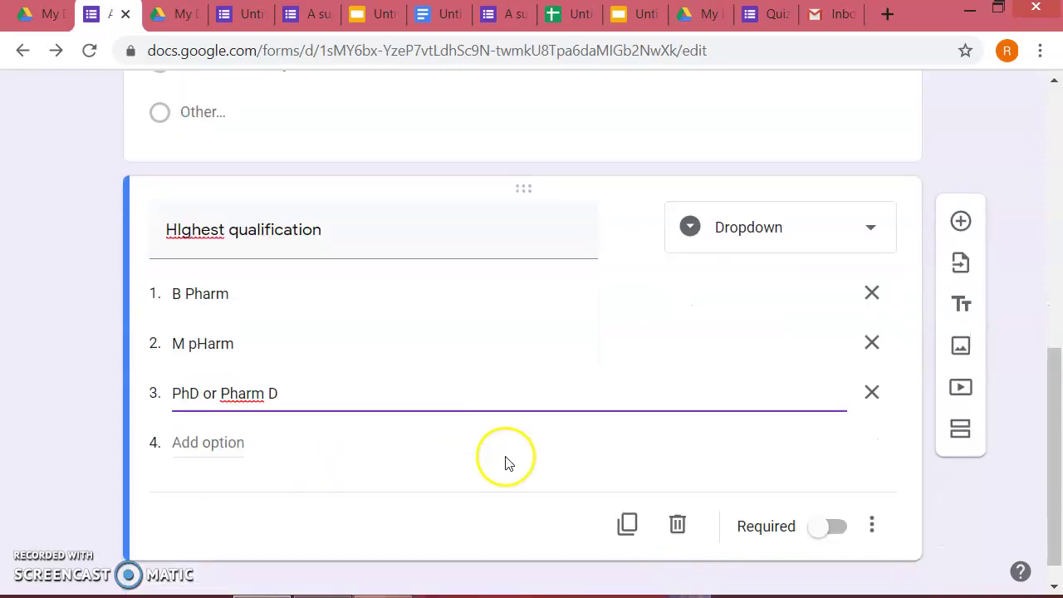
pyautogui.click(835, 529)
pyautogui.moveTo(740, 296)
pyautogui.scroll(10, 601, 340)
pyautogui.scroll(2, 601, 340)
pyautogui.scroll(-10, 604, 349)
pyautogui.scroll(-2, 601, 349)
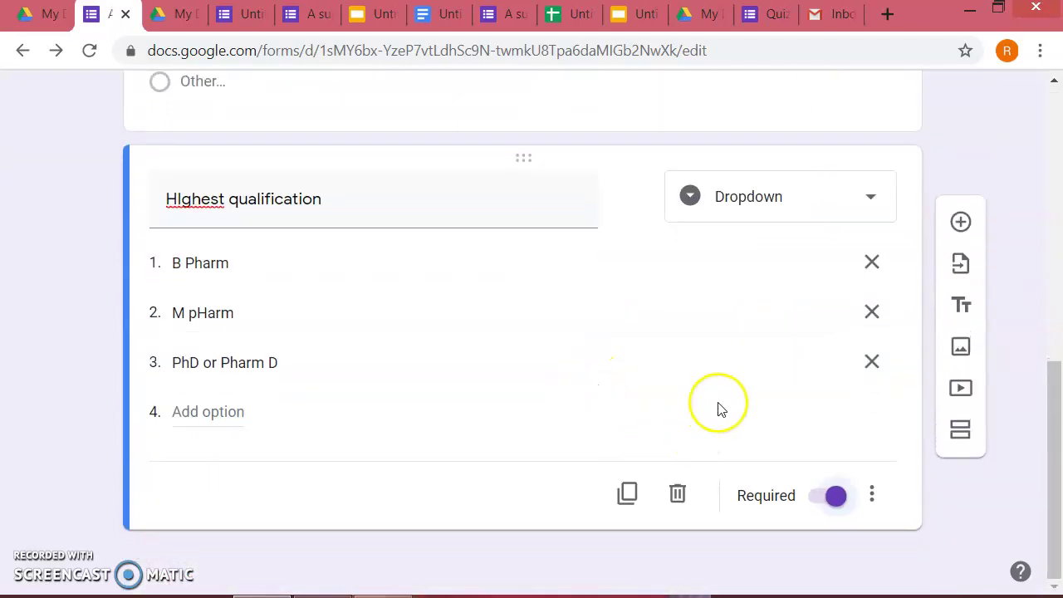
pyautogui.scroll(4, 531, 365)
# Step: Insert the colourful candy picture as the form's header image
pyautogui.scroll(8, 544, 360)
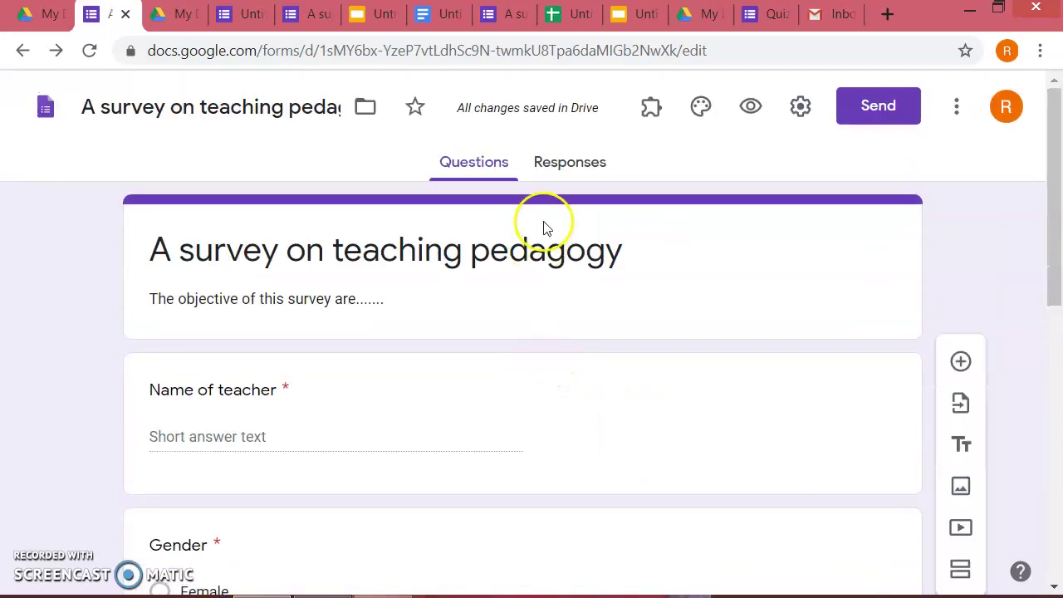
pyautogui.click(652, 116)
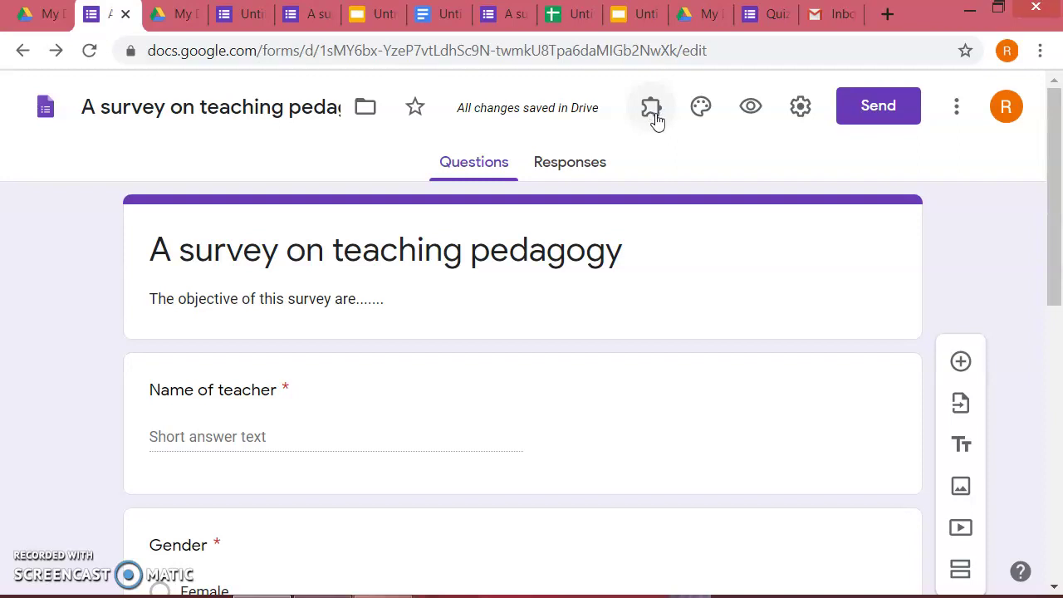
pyautogui.click(706, 109)
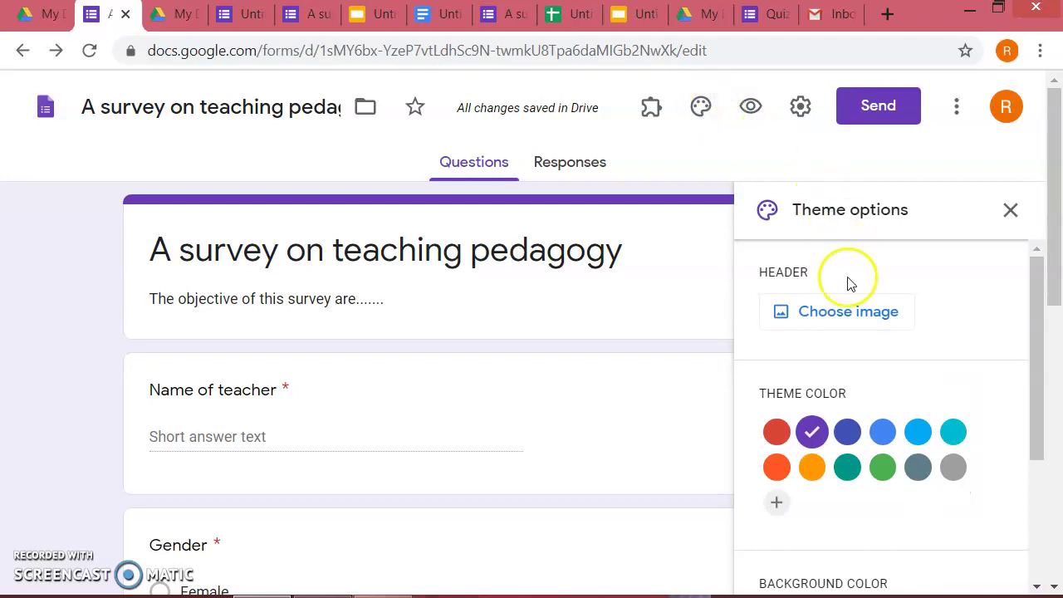
pyautogui.click(842, 314)
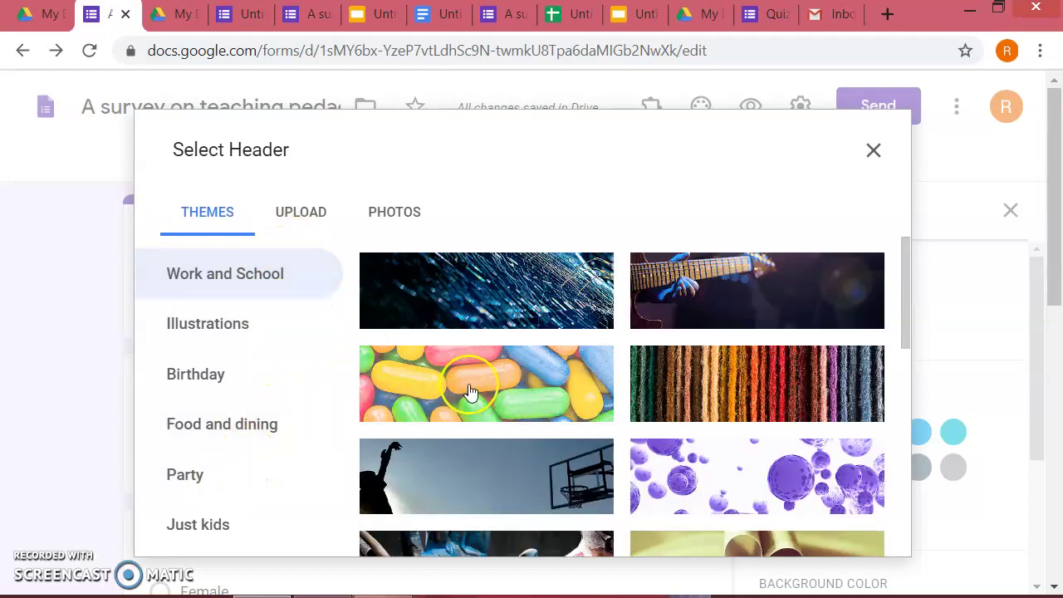
pyautogui.scroll(-3, 469, 392)
pyautogui.scroll(-5, 468, 408)
pyautogui.scroll(8, 465, 390)
pyautogui.click(461, 371)
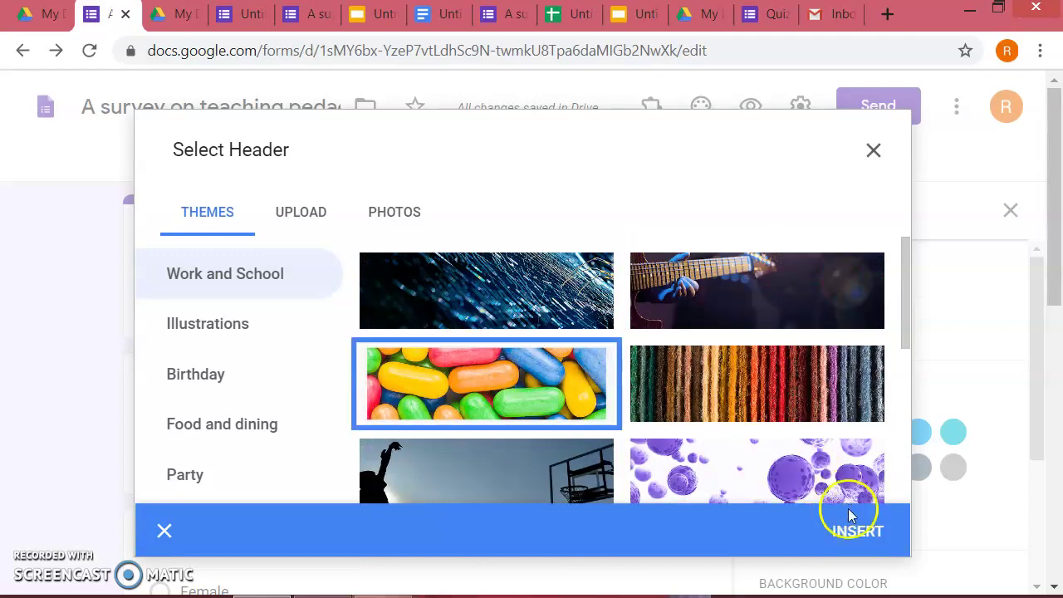
pyautogui.click(859, 531)
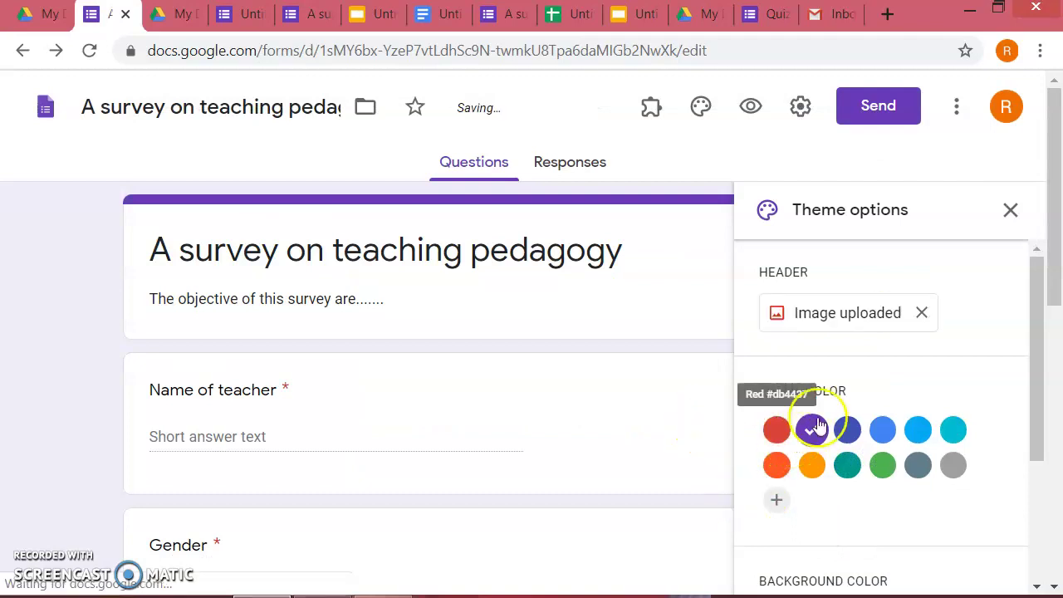
# Step: Set the theme colour to orange with a pale peach background
pyautogui.click(813, 467)
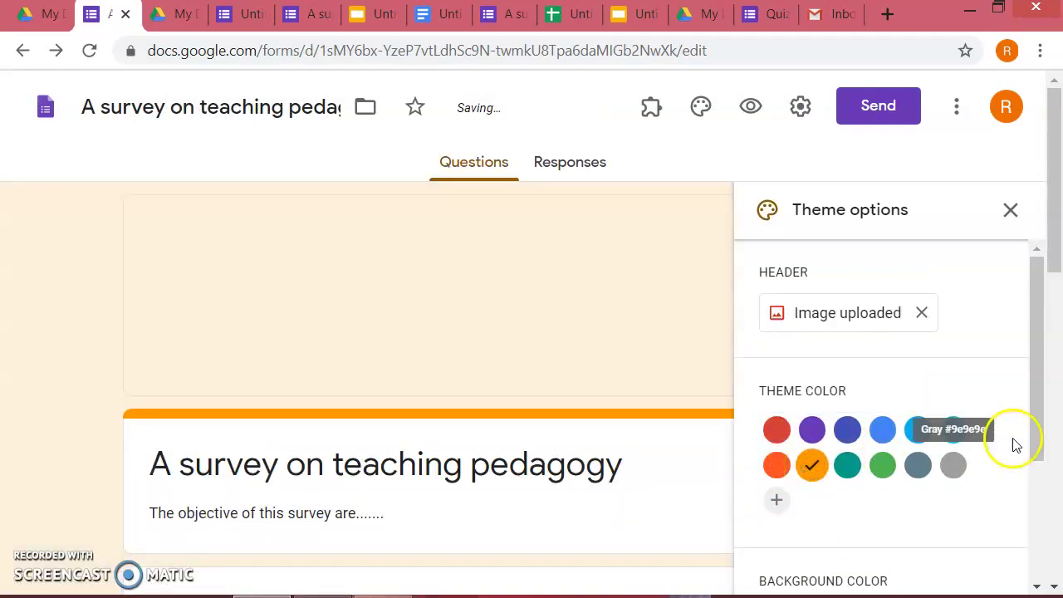
pyautogui.scroll(-2, 1045, 449)
pyautogui.click(846, 459)
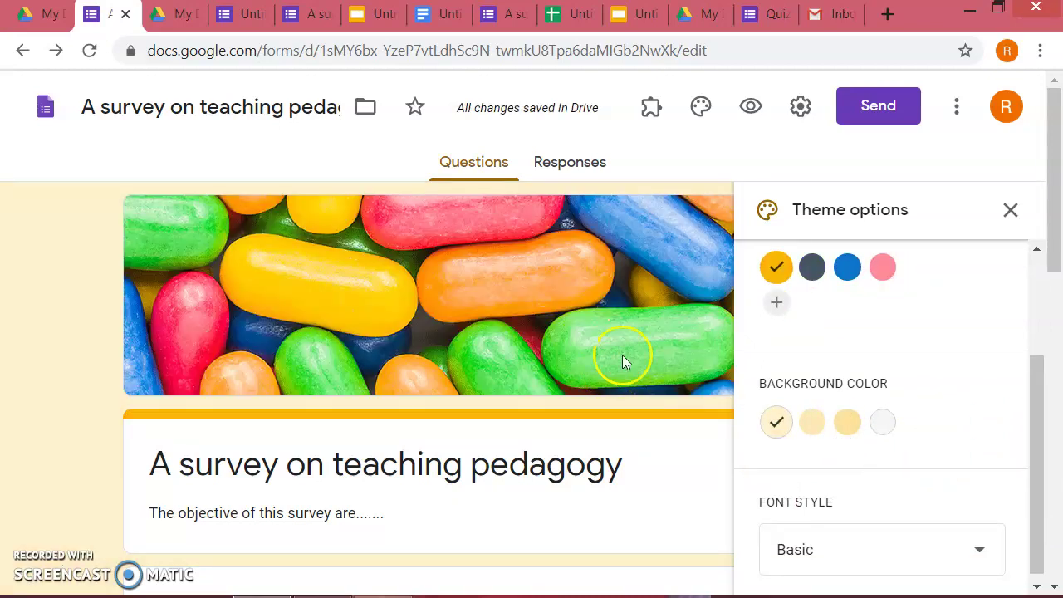
pyautogui.click(1010, 210)
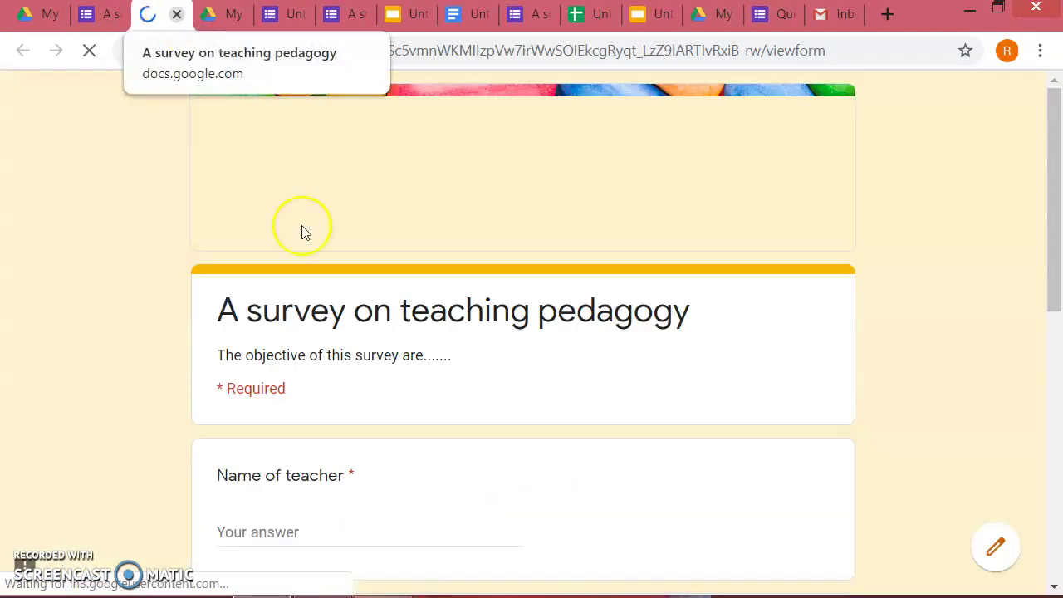
pyautogui.scroll(-3, 415, 374)
pyautogui.scroll(-4, 430, 306)
pyautogui.scroll(-1, 449, 325)
pyautogui.scroll(6, 504, 356)
pyautogui.scroll(2, 504, 357)
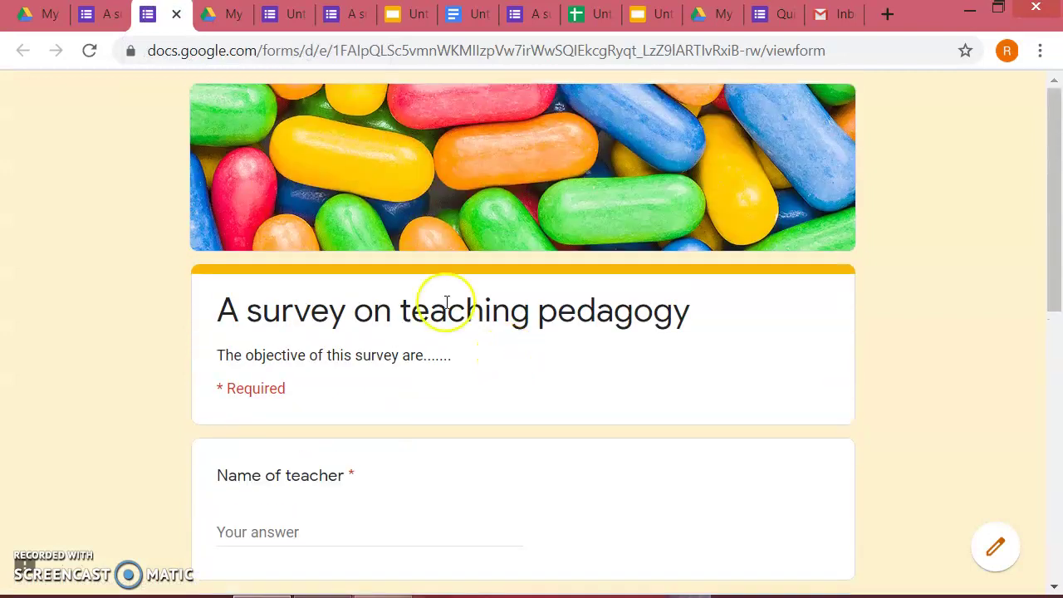
pyautogui.click(177, 15)
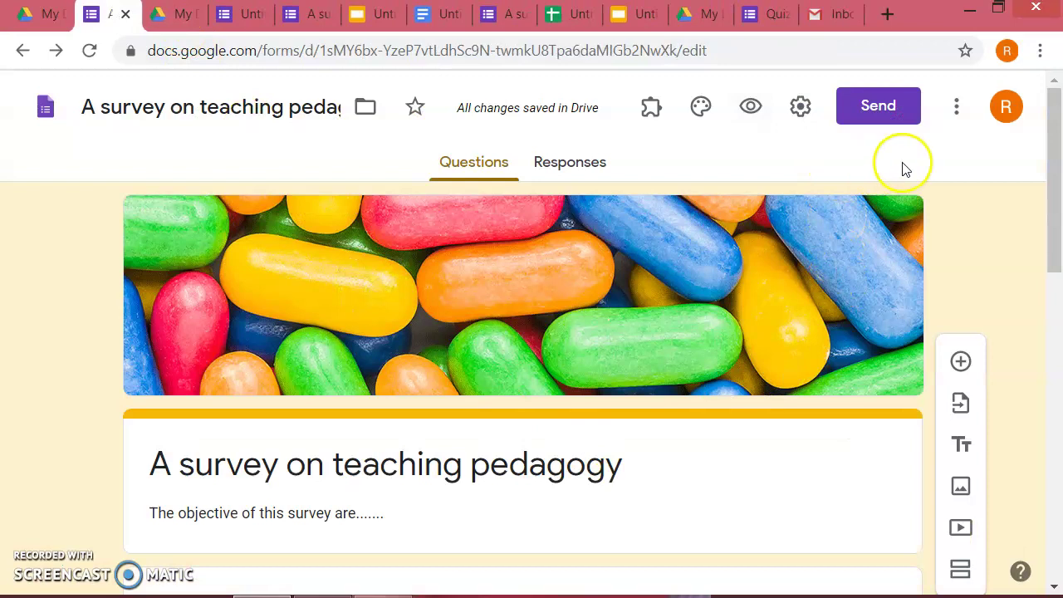
# Step: Open the form settings and try quiz mode, leaving it turned off
pyautogui.click(797, 106)
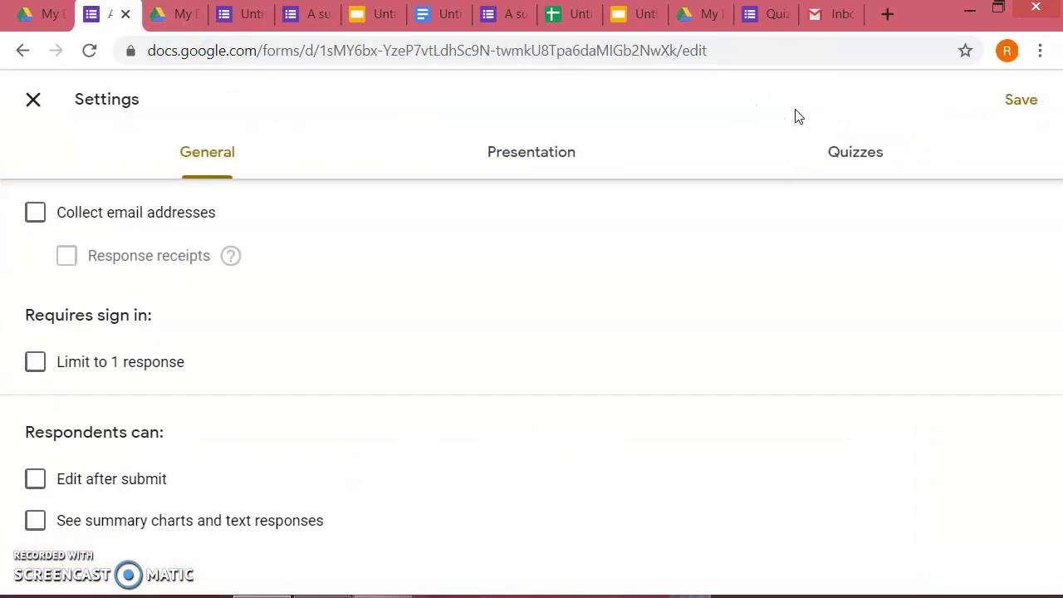
pyautogui.click(853, 162)
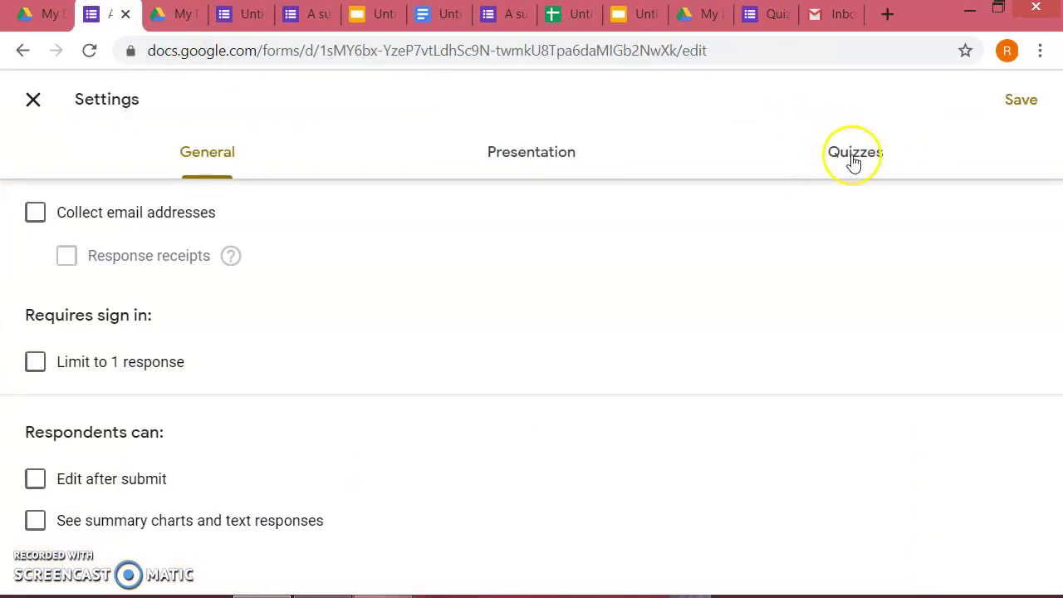
pyautogui.click(856, 161)
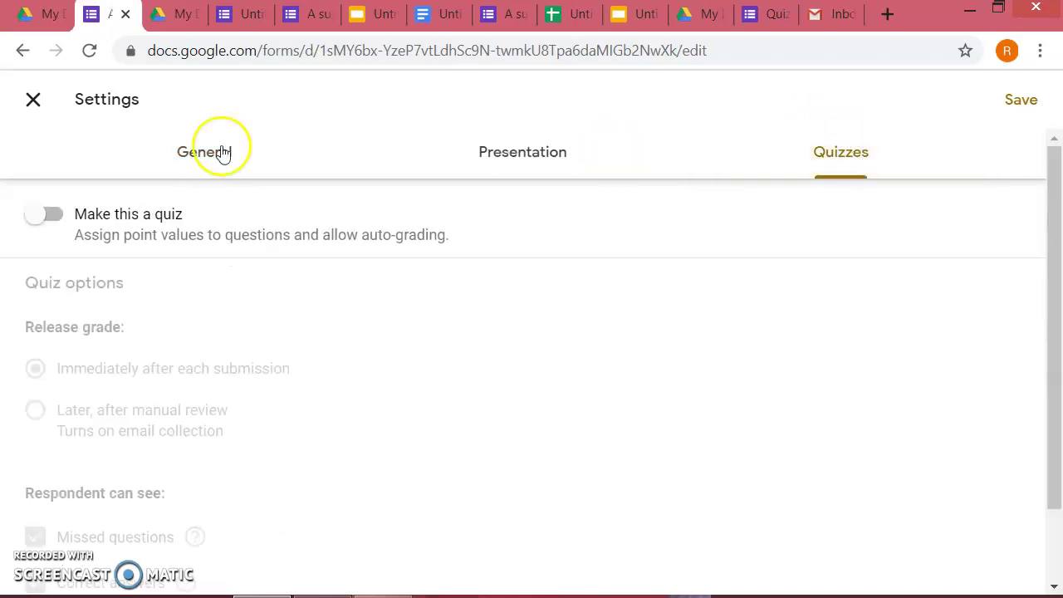
pyautogui.click(53, 216)
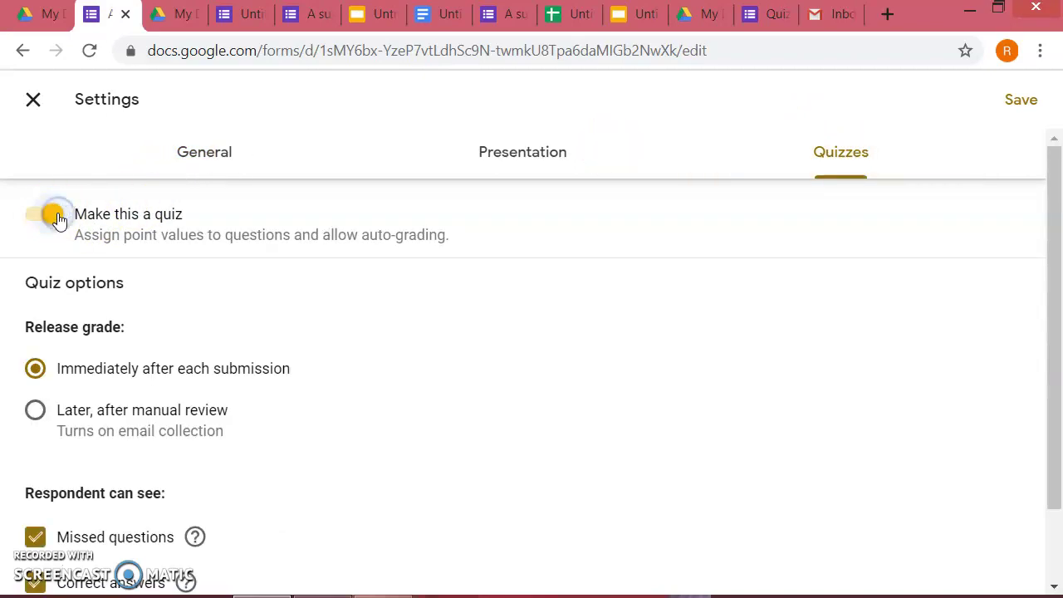
pyautogui.click(524, 152)
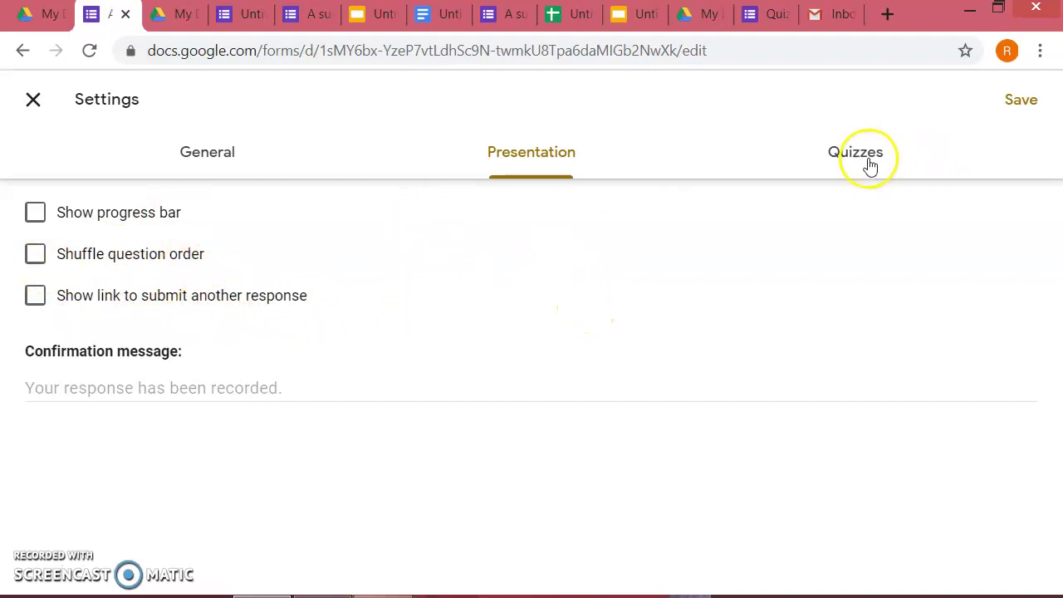
pyautogui.click(864, 158)
pyautogui.click(40, 217)
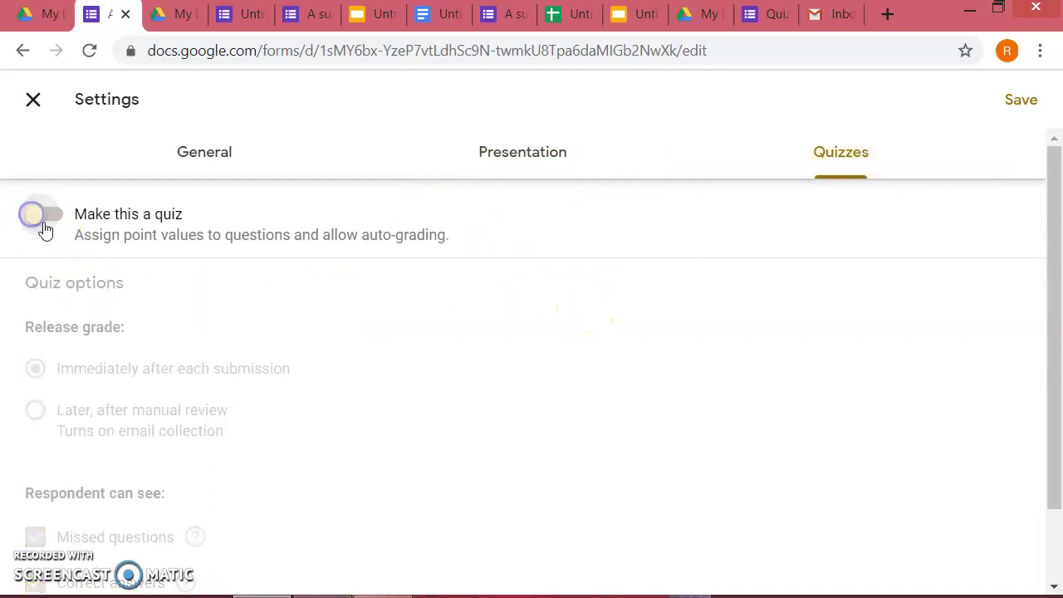
# Step: Turn on collecting email addresses and showing respondents summary charts and text responses
pyautogui.click(204, 154)
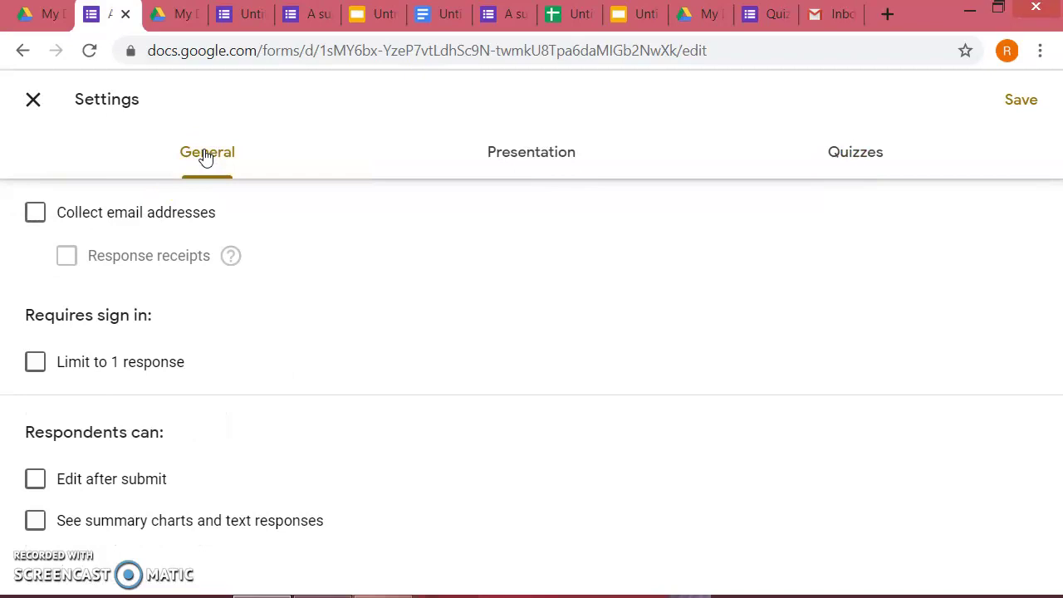
pyautogui.click(35, 213)
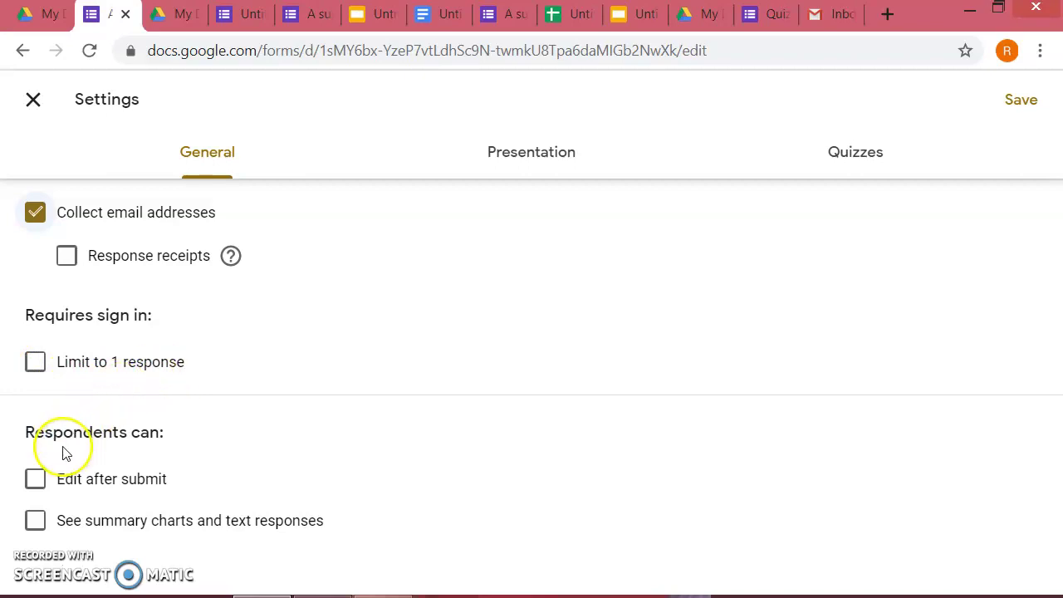
pyautogui.click(34, 522)
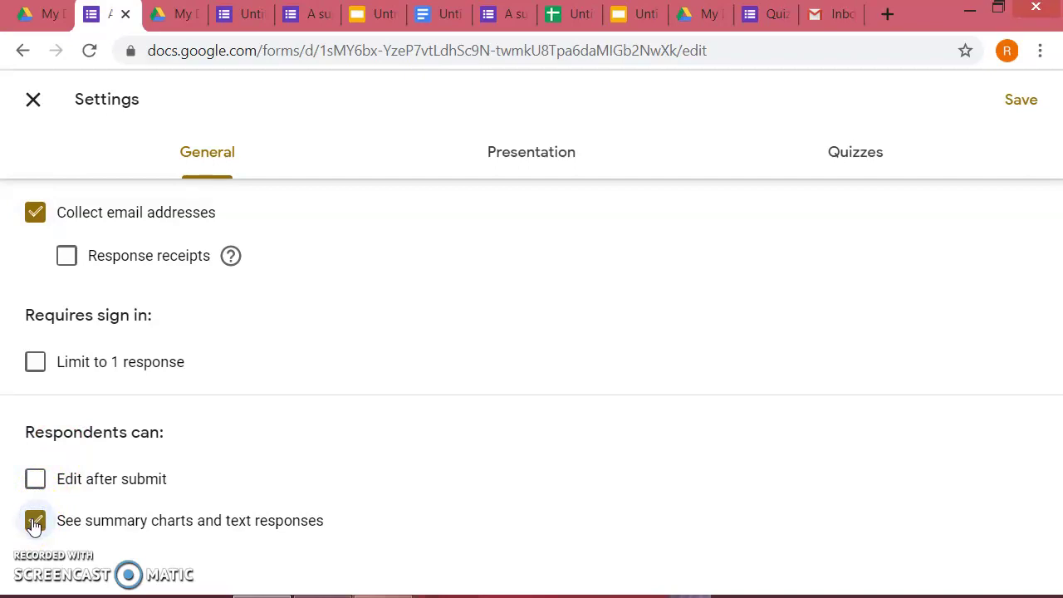
# Step: Scroll through the survey questions, now headed by a required Email address field
pyautogui.click(214, 182)
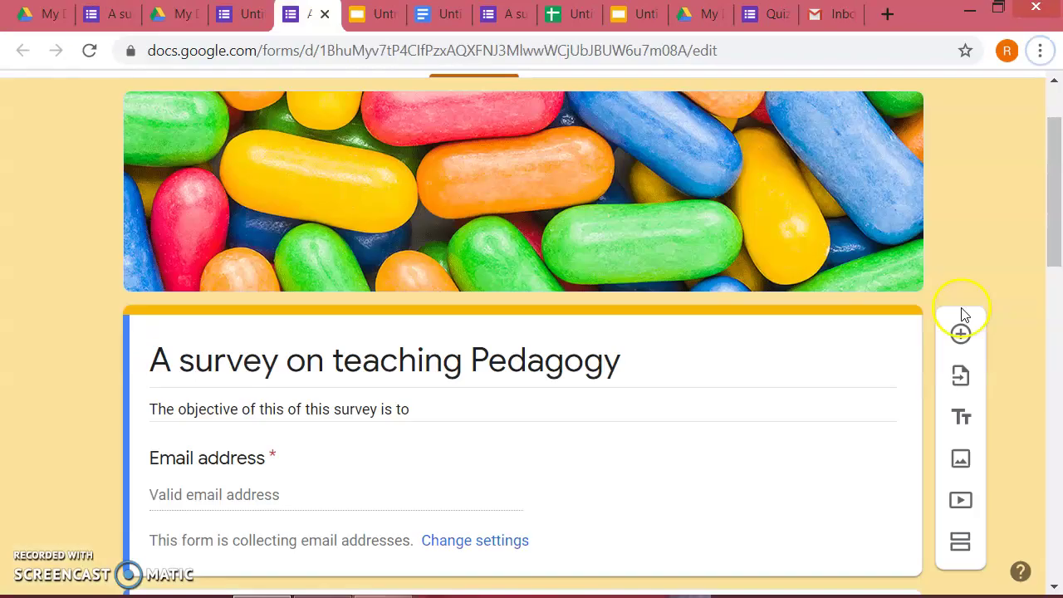
pyautogui.scroll(-1, 963, 314)
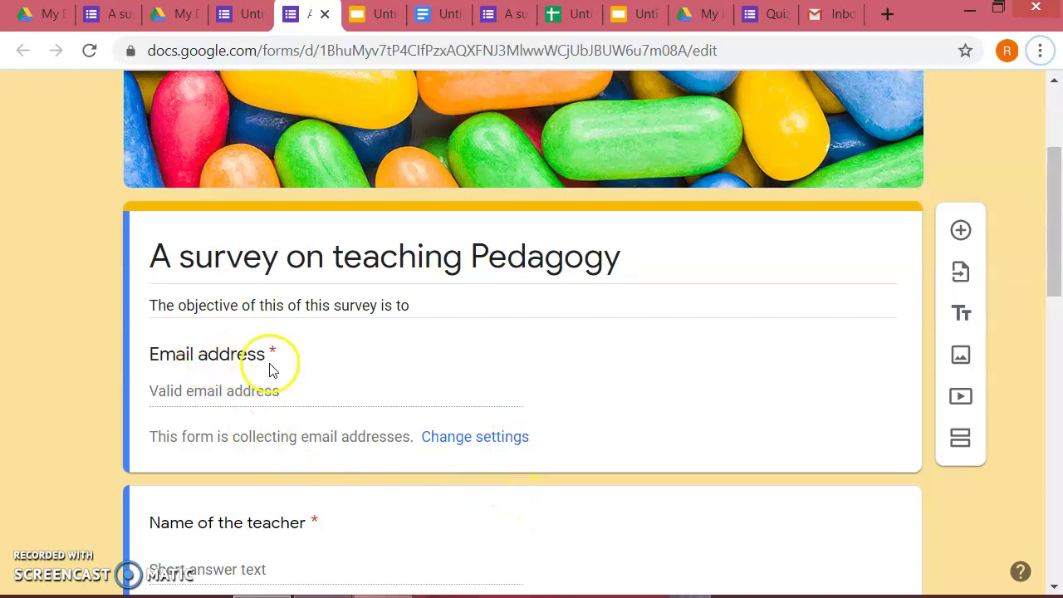
pyautogui.scroll(-3, 304, 404)
pyautogui.scroll(-4, 304, 404)
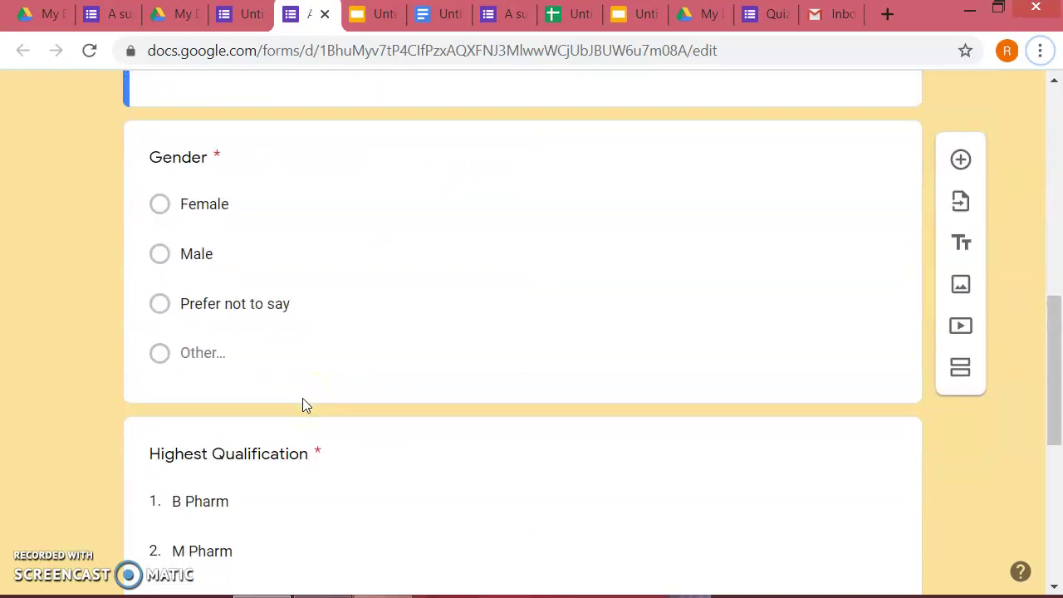
pyautogui.scroll(-4, 303, 404)
pyautogui.scroll(5, 451, 437)
pyautogui.scroll(5, 451, 437)
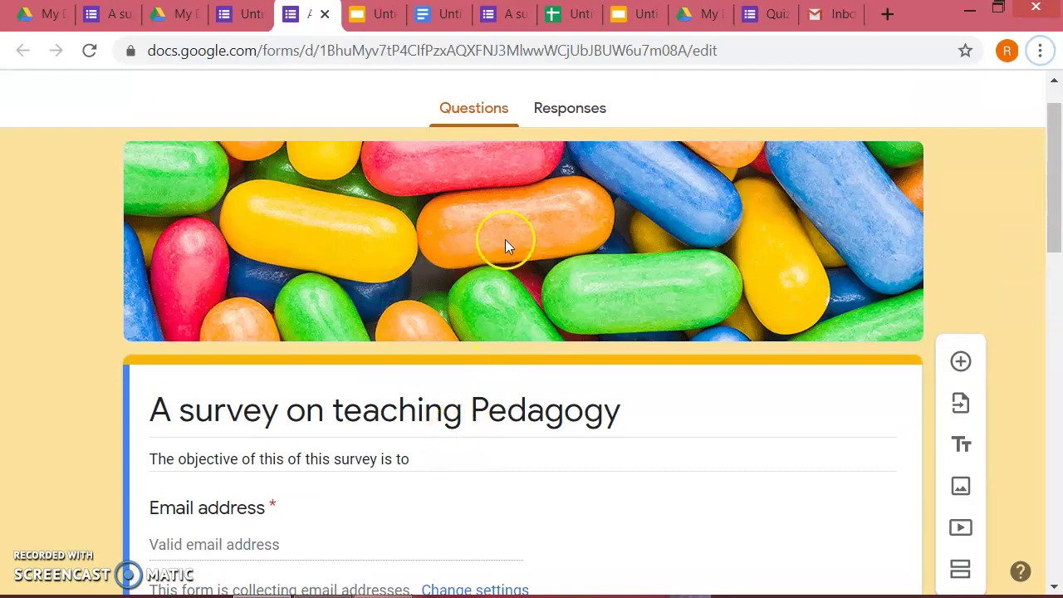
pyautogui.scroll(1, 585, 186)
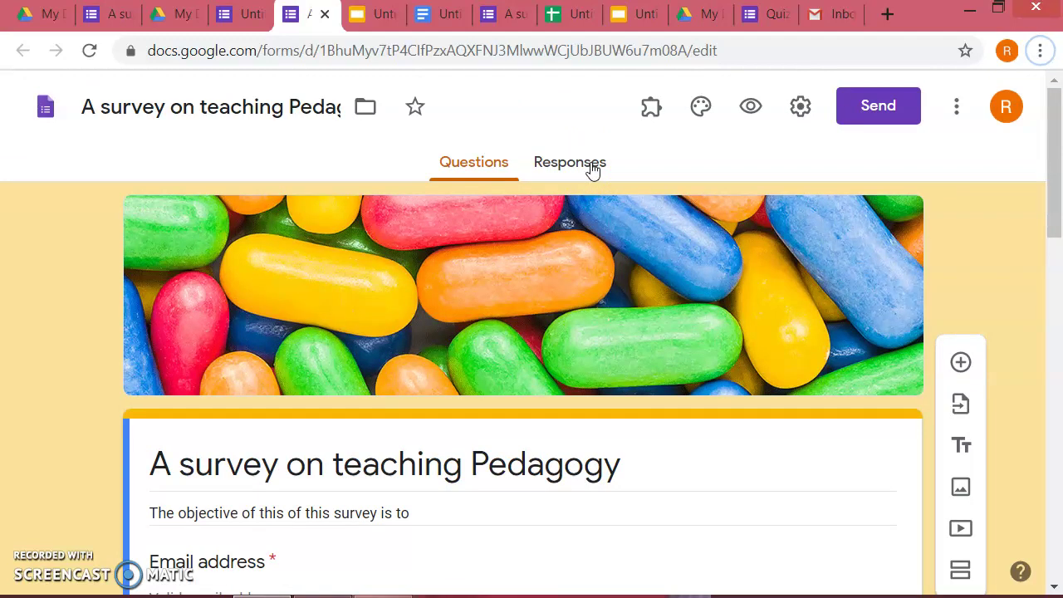
# Step: Open the live survey and fill in the email field with the suggested address
pyautogui.click(591, 164)
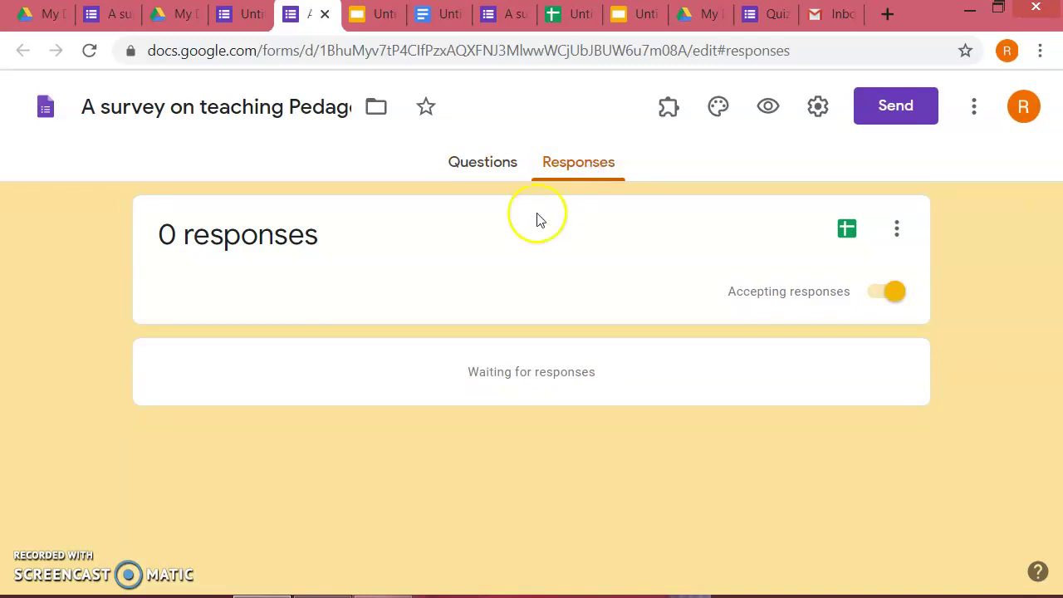
pyautogui.click(768, 108)
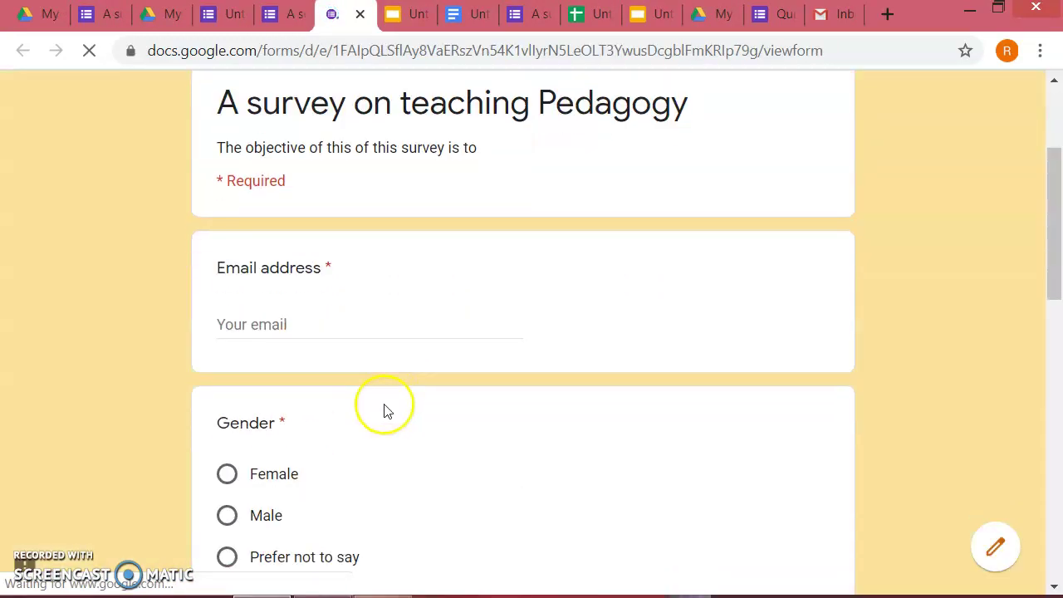
pyautogui.click(309, 327)
pyautogui.click(281, 369)
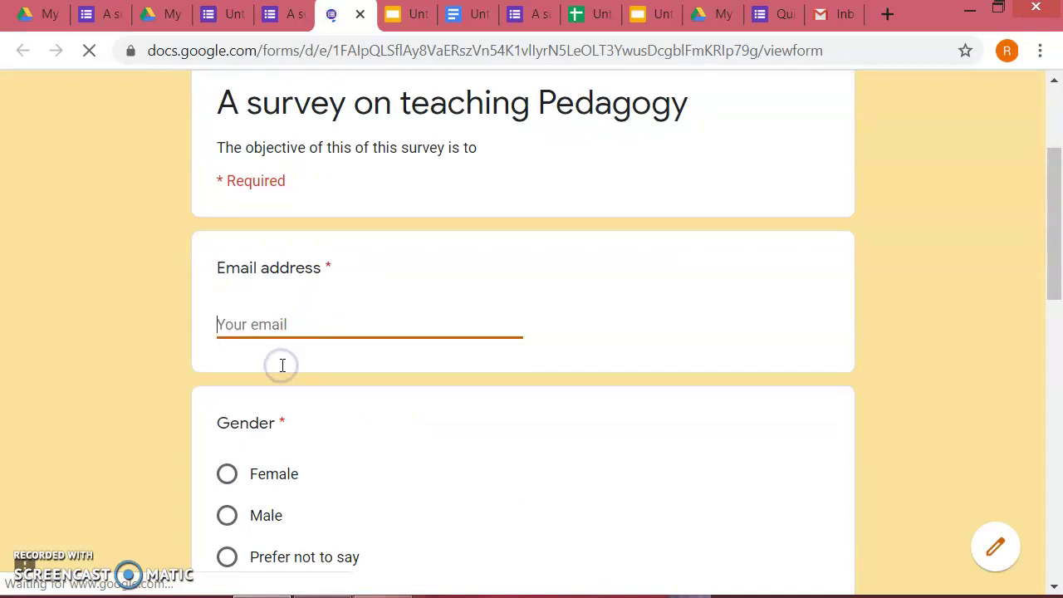
# Step: Answer Male for gender, fill in the teacher's name, and tick M Pharm under Teaching to
pyautogui.scroll(-3, 291, 328)
pyautogui.click(261, 118)
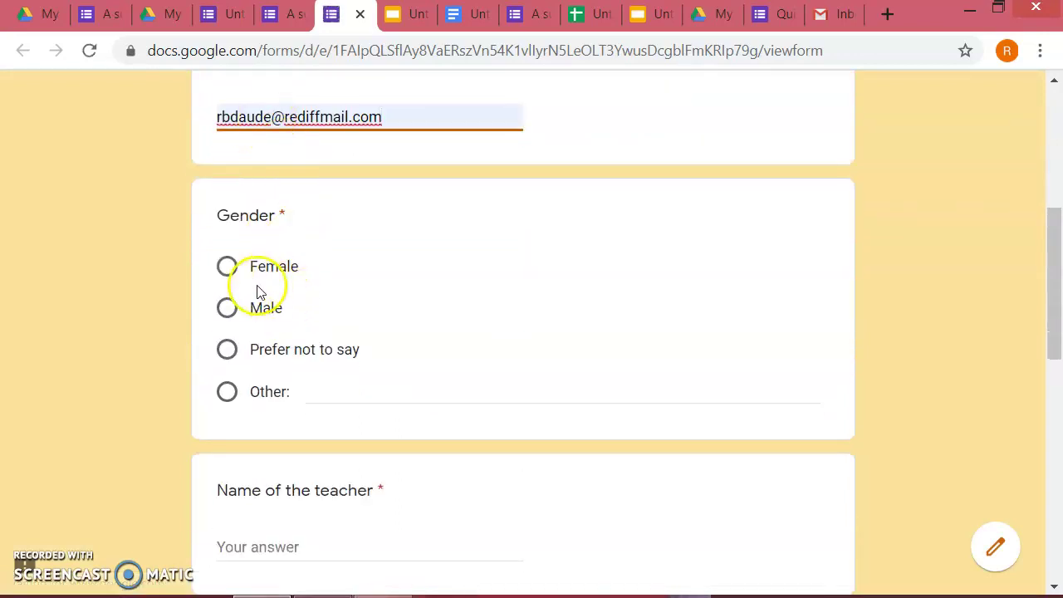
pyautogui.click(227, 308)
pyautogui.scroll(-3, 456, 334)
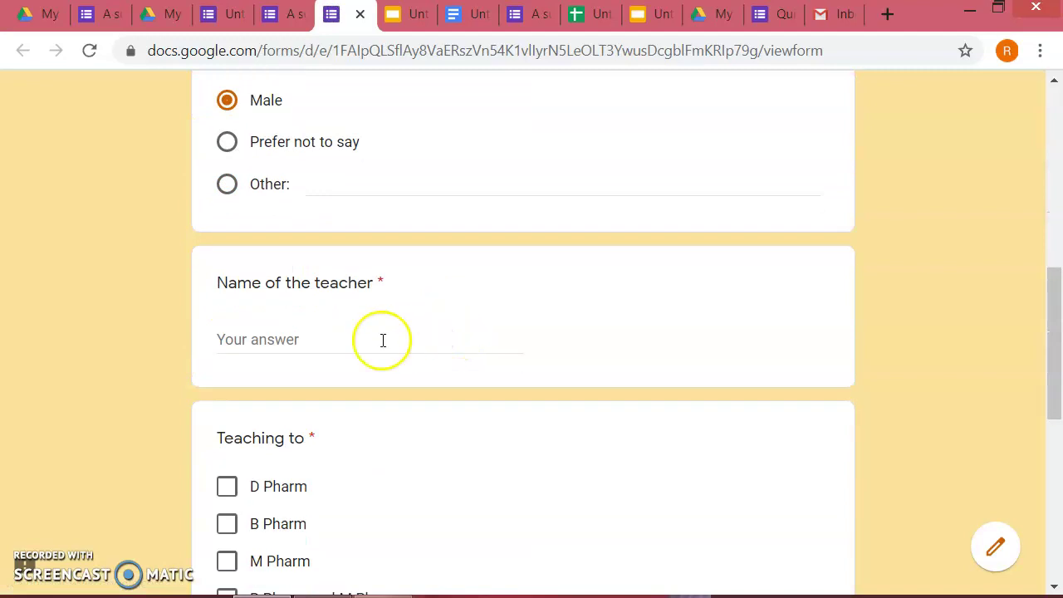
pyautogui.click(284, 343)
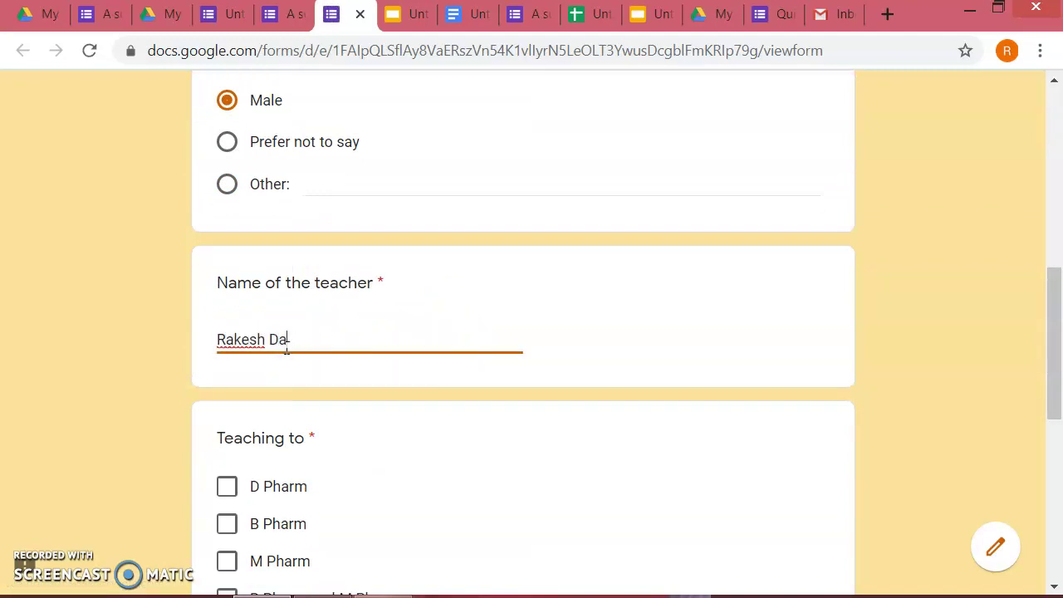
pyautogui.scroll(-1, 283, 365)
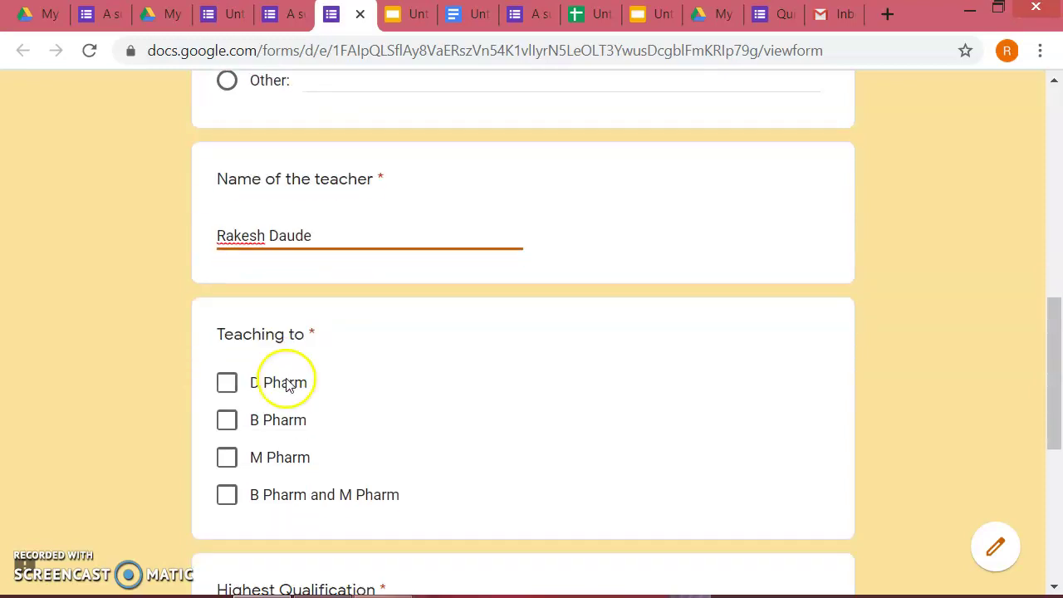
pyautogui.click(226, 456)
pyautogui.scroll(-1, 401, 389)
pyautogui.scroll(-2, 401, 389)
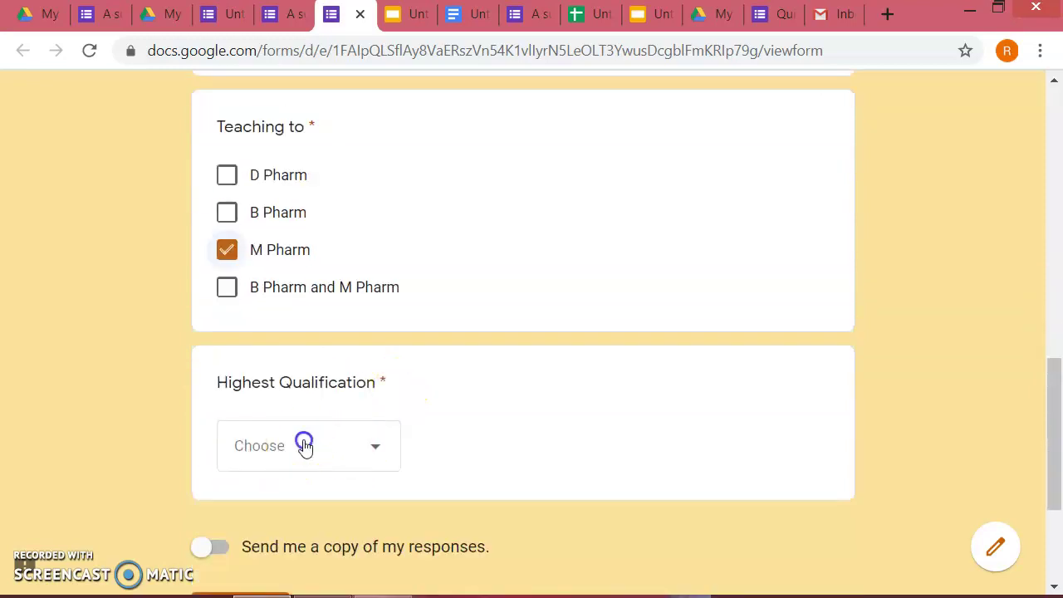
# Step: Choose M Pharm as highest qualification, request a copy of responses, and submit
pyautogui.click(301, 443)
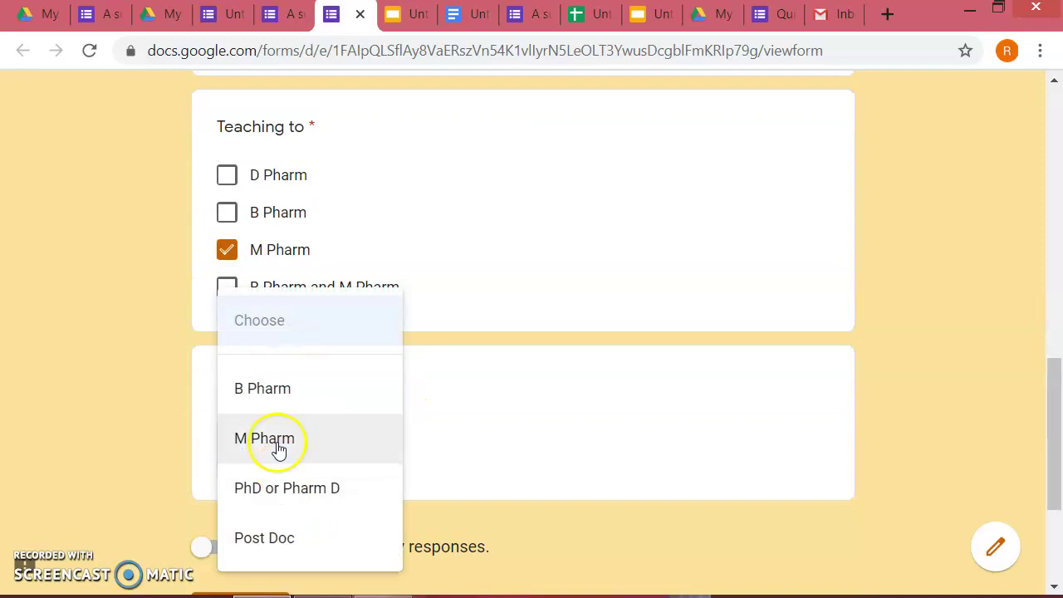
pyautogui.click(268, 436)
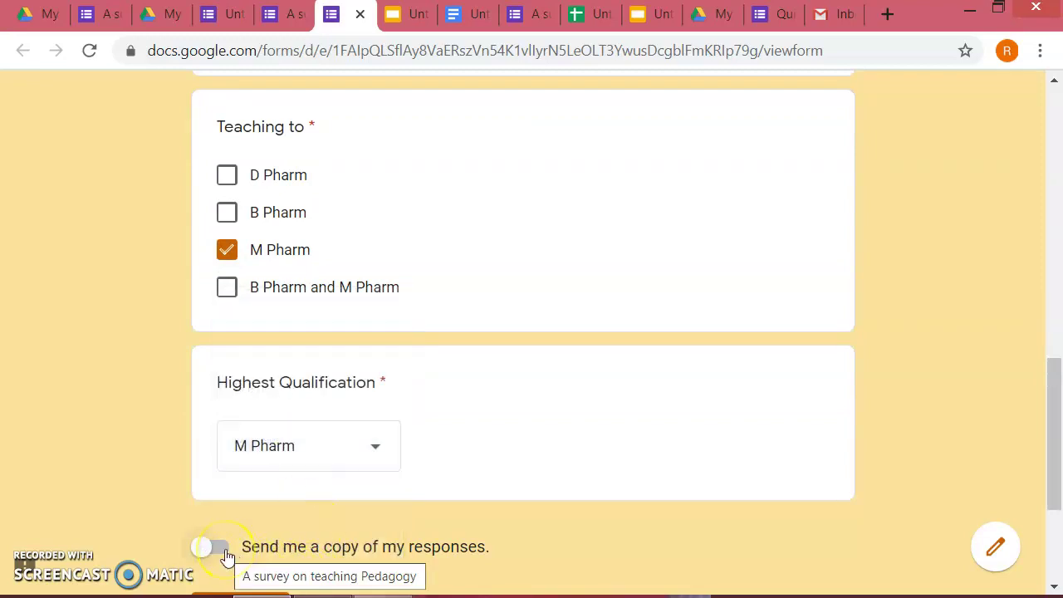
pyautogui.click(225, 550)
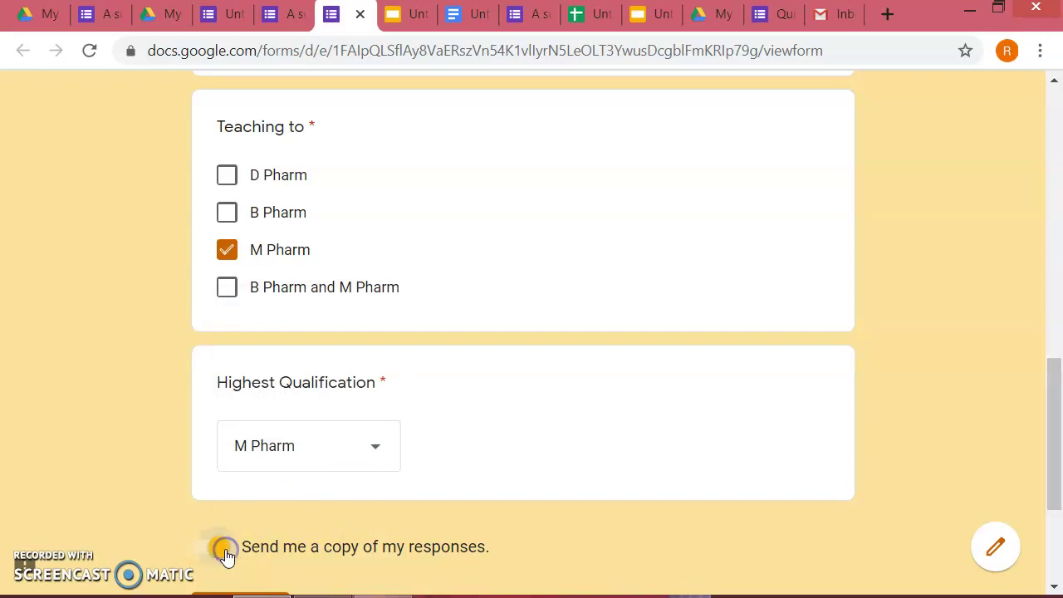
pyautogui.scroll(2, 847, 382)
pyautogui.scroll(5, 847, 382)
pyautogui.scroll(4, 849, 387)
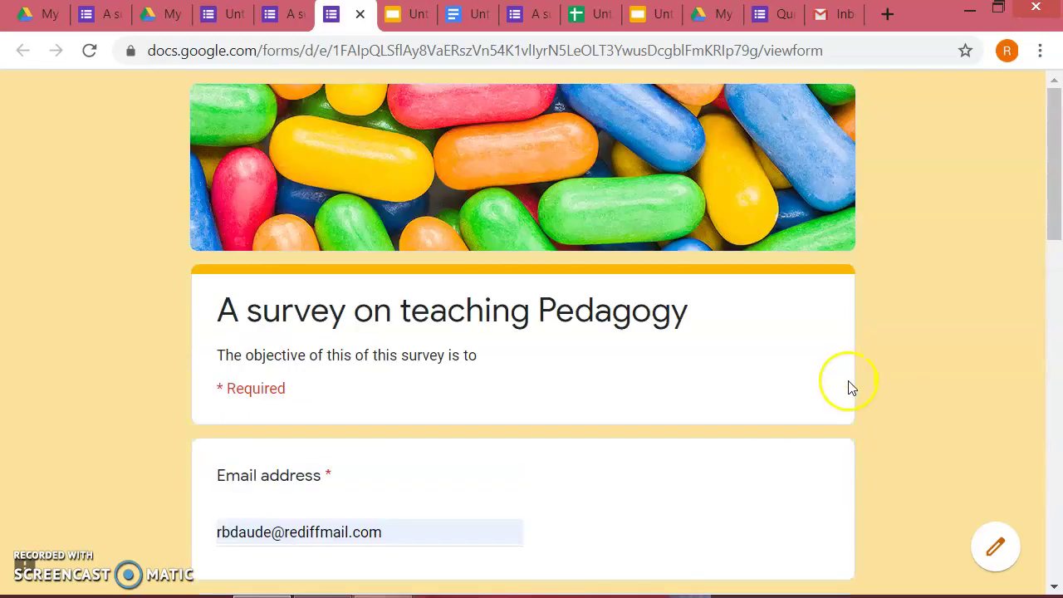
pyautogui.scroll(-5, 793, 275)
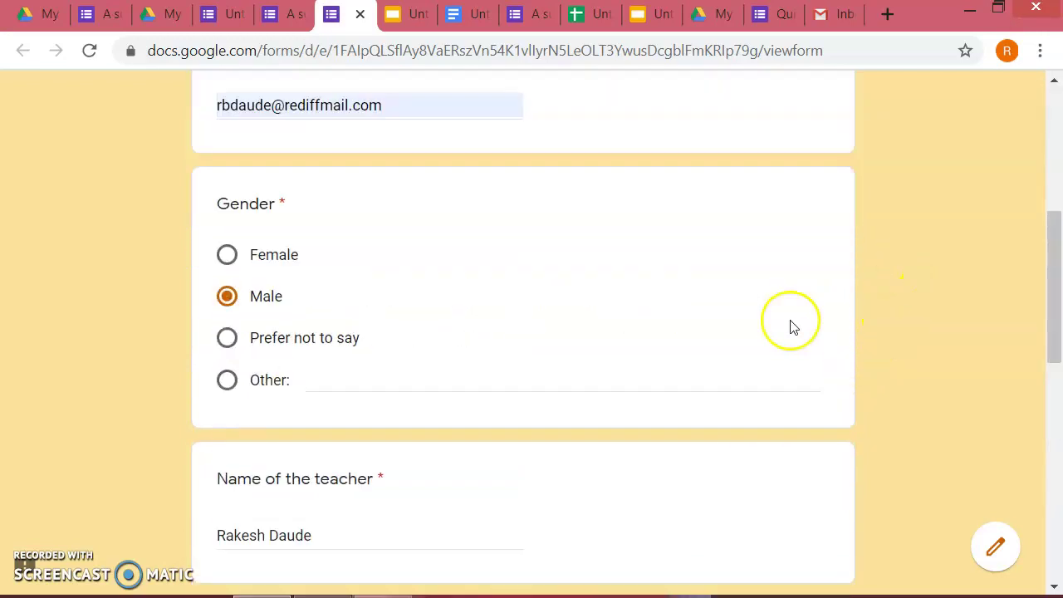
pyautogui.scroll(-10, 798, 333)
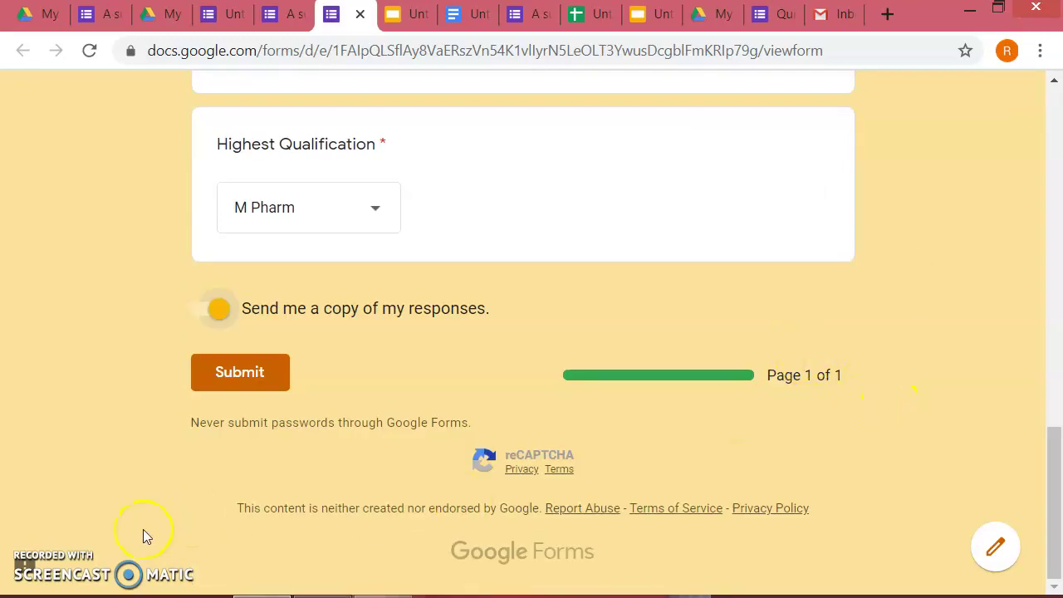
pyautogui.click(223, 376)
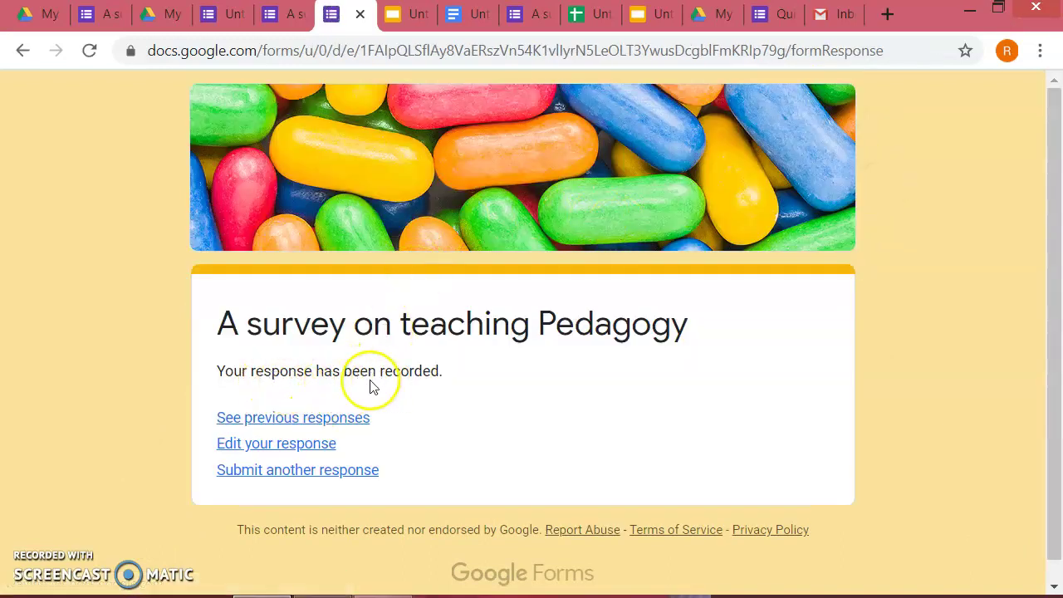
# Step: Return to the editor's Responses summary and scroll through the charts for the single response
pyautogui.click(281, 16)
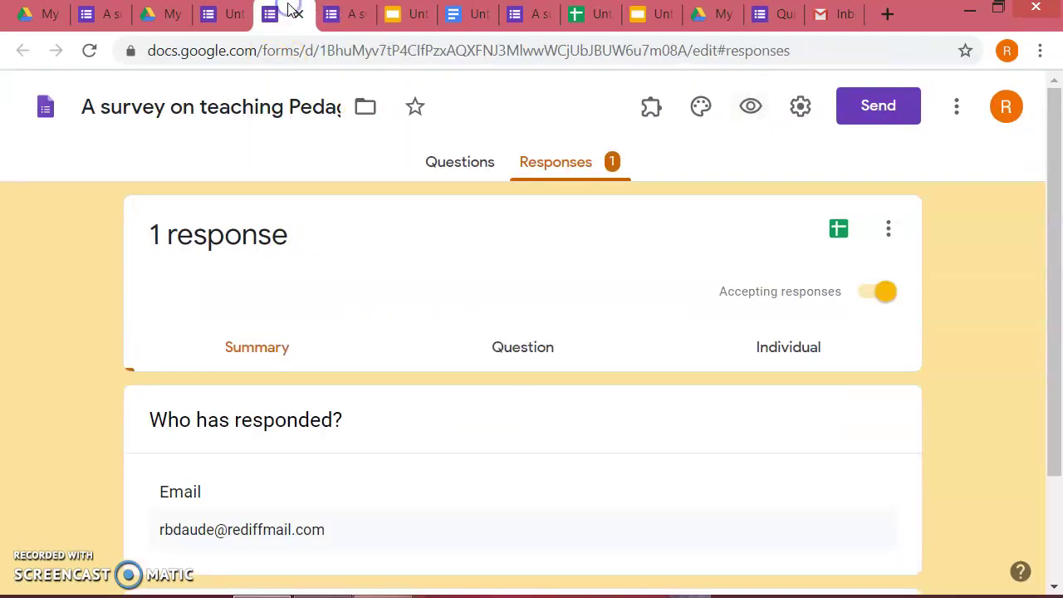
pyautogui.click(558, 165)
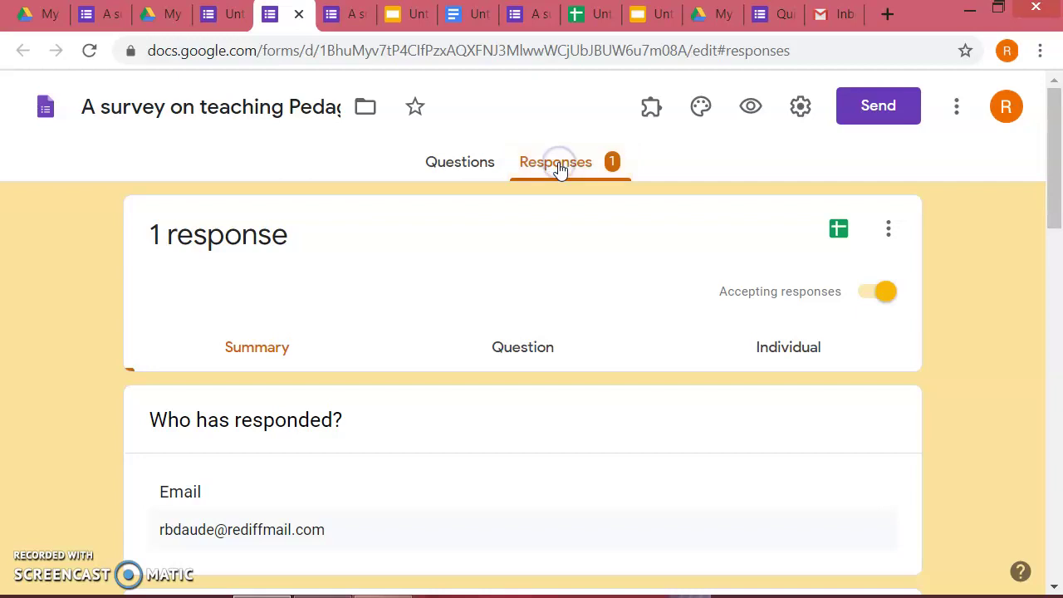
pyautogui.scroll(-1, 318, 356)
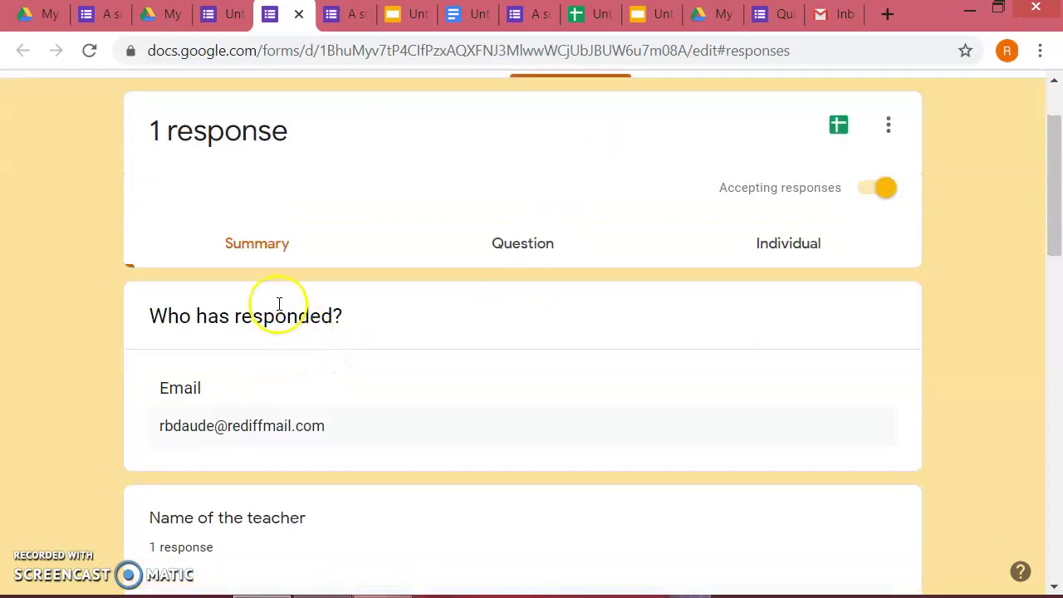
pyautogui.scroll(-1, 299, 299)
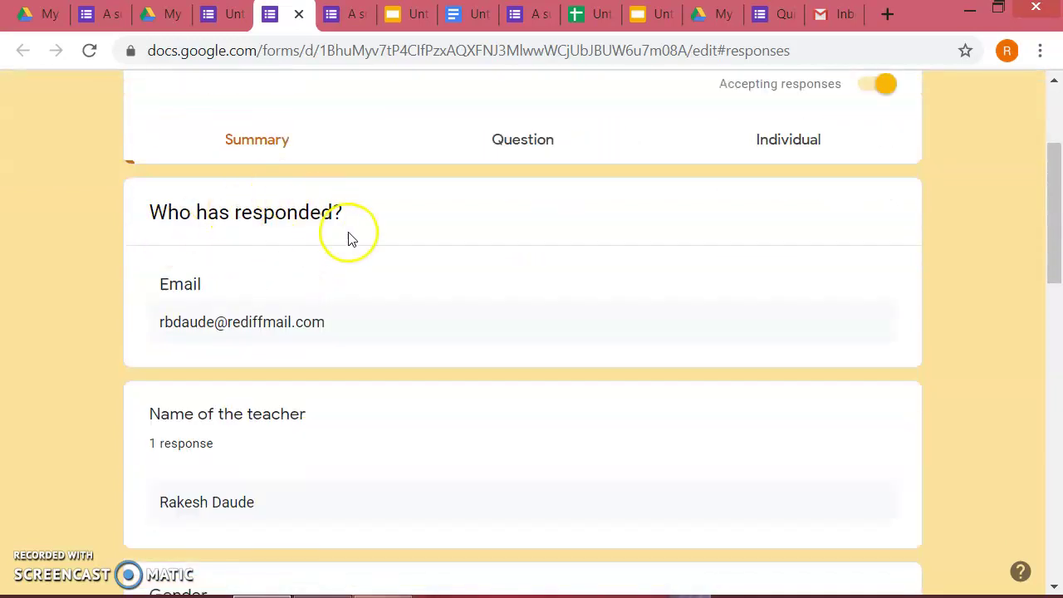
pyautogui.scroll(-1, 307, 244)
pyautogui.scroll(-2, 233, 283)
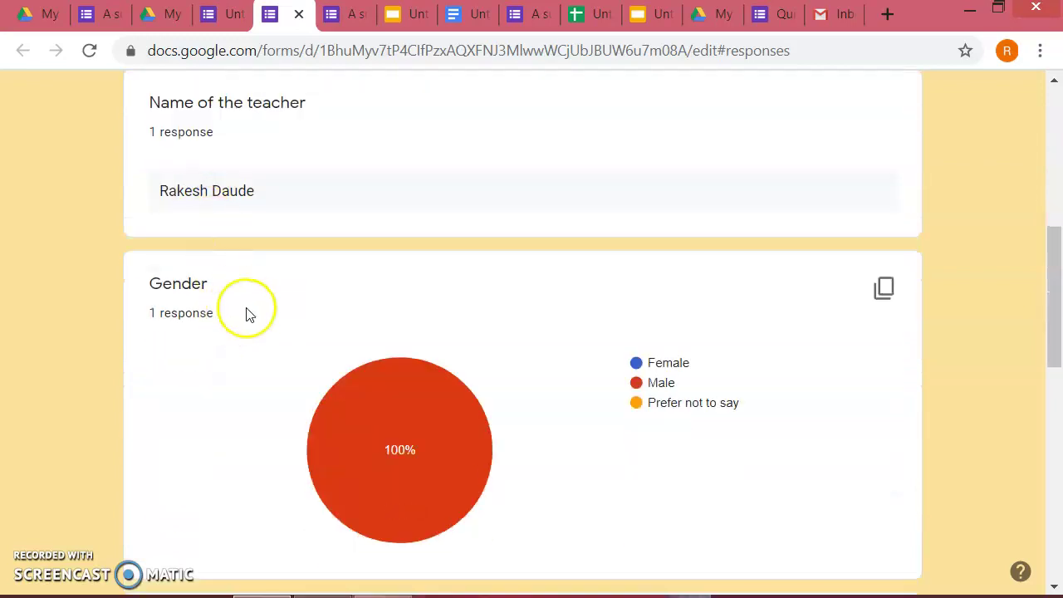
pyautogui.scroll(-1, 247, 320)
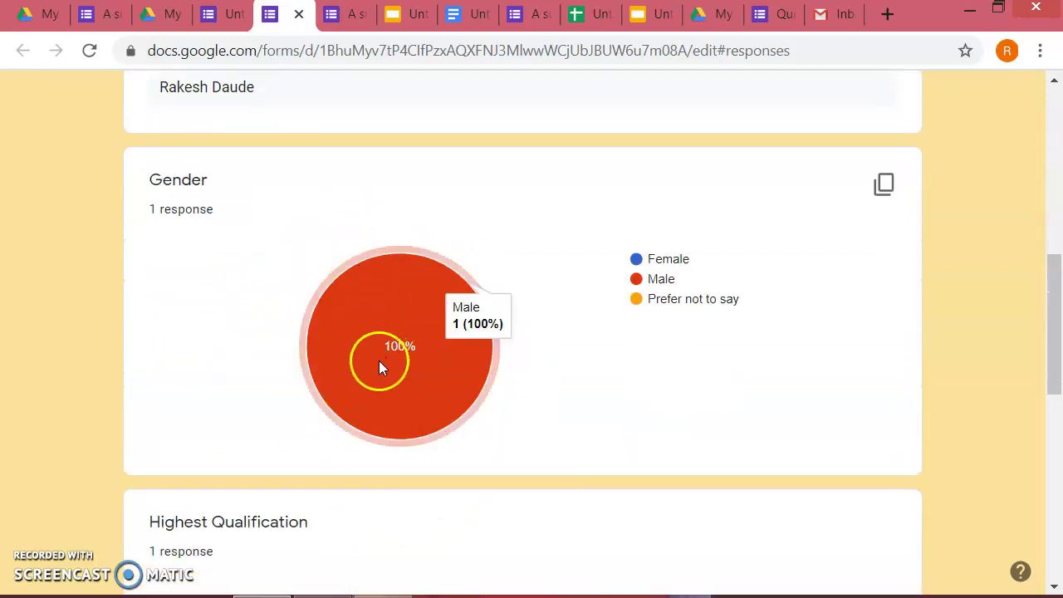
pyautogui.scroll(-2, 382, 365)
pyautogui.scroll(-2, 439, 474)
pyautogui.scroll(-1, 408, 418)
pyautogui.scroll(-2, 474, 510)
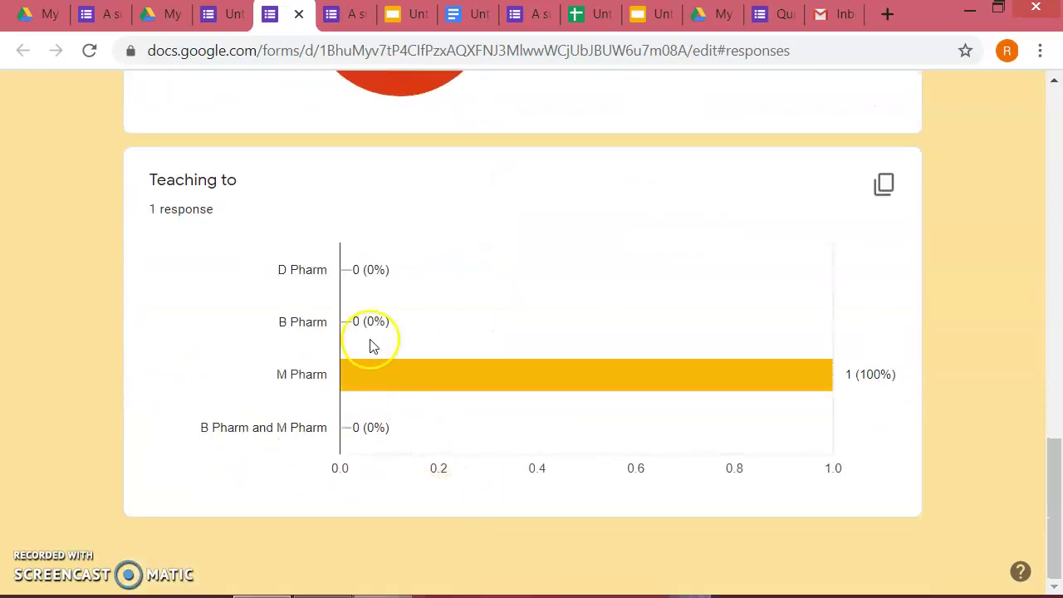
pyautogui.scroll(3, 570, 472)
pyautogui.scroll(-3, 562, 432)
pyautogui.scroll(3, 52, 307)
pyautogui.scroll(3, 51, 307)
pyautogui.scroll(2, 52, 308)
pyautogui.scroll(5, 52, 308)
pyautogui.scroll(2, 52, 308)
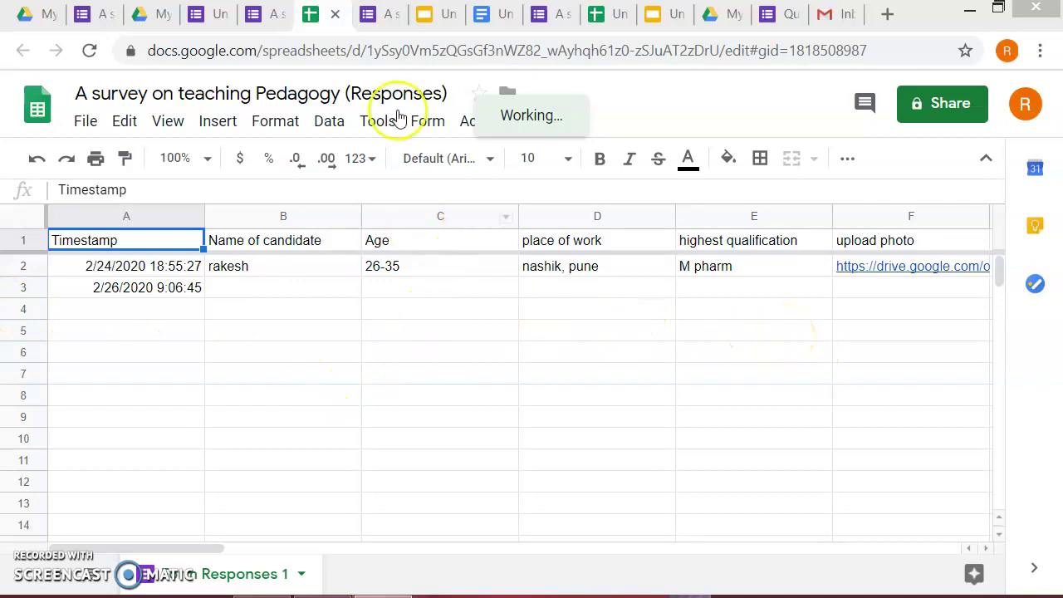
# Step: Switch from the responses spreadsheet back to the survey form editor tab
pyautogui.click(258, 14)
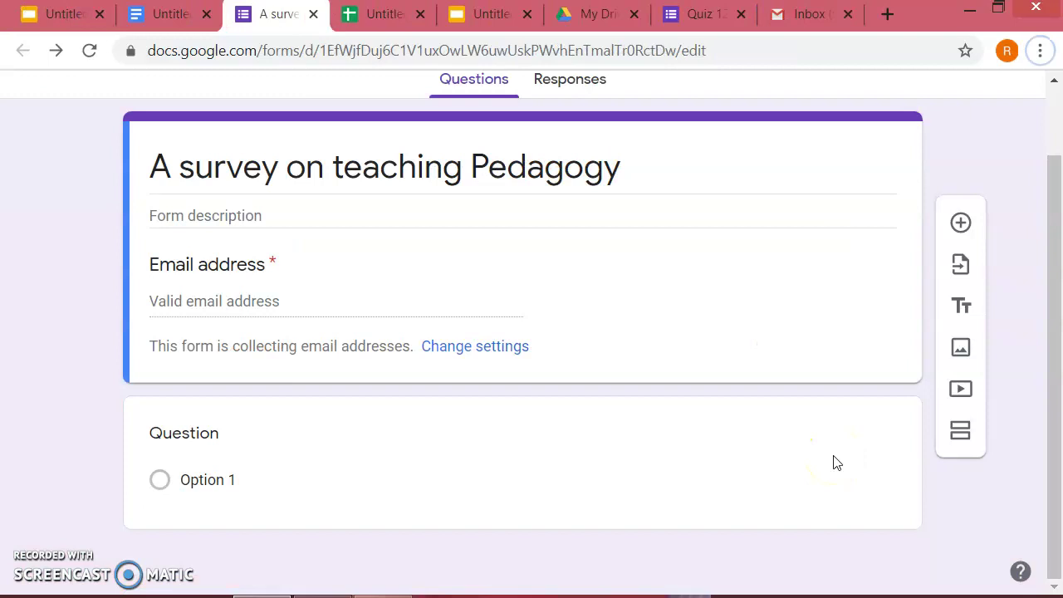
# Step: Add a new section after the first questions and rename its Untitled Section heading to 'Password'
pyautogui.scroll(1, 406, 271)
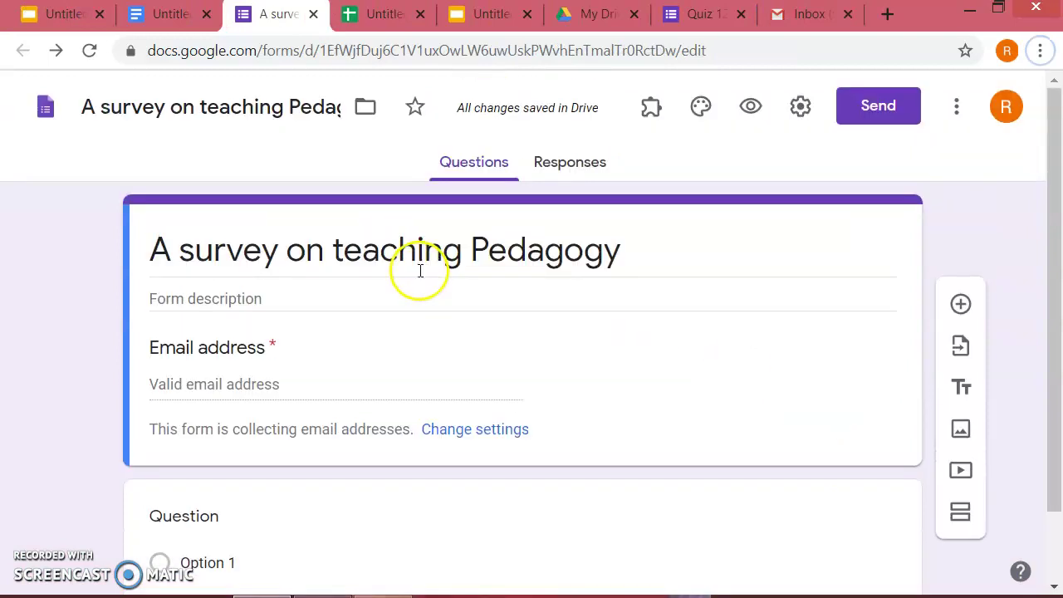
pyautogui.scroll(-1, 696, 332)
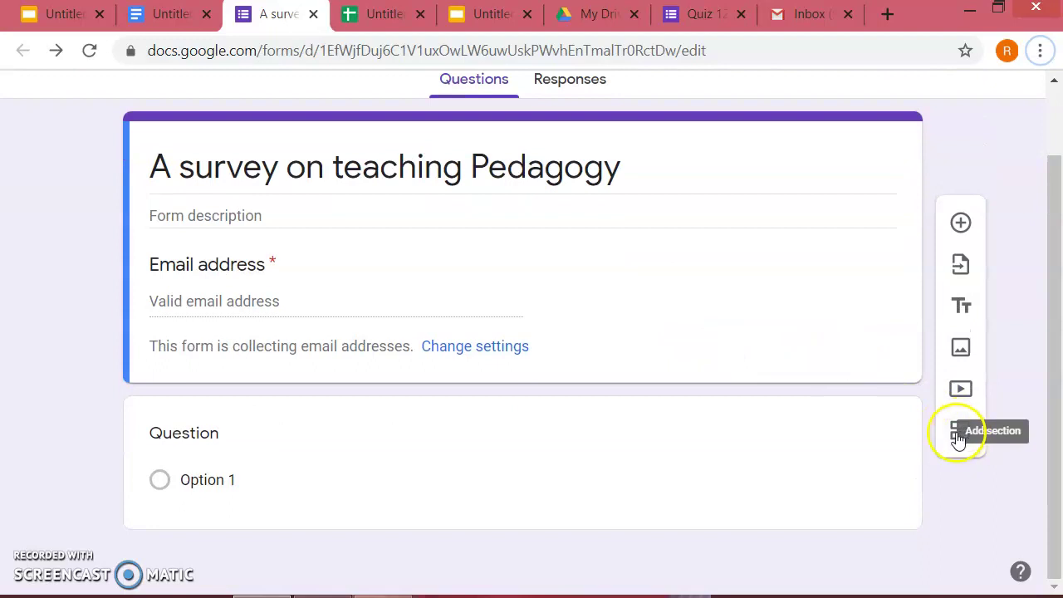
pyautogui.click(959, 438)
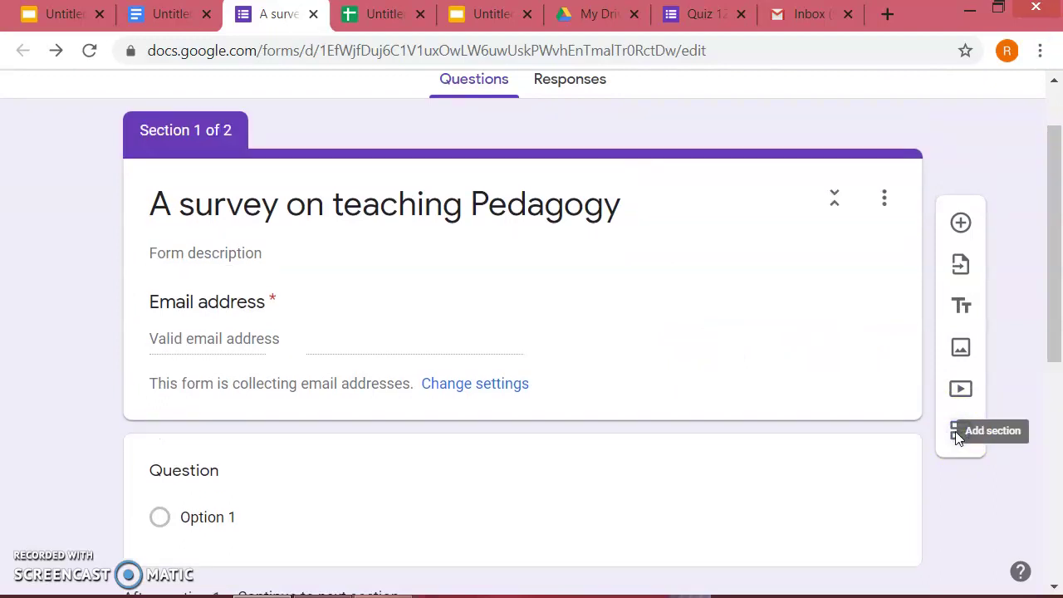
pyautogui.scroll(1, 410, 379)
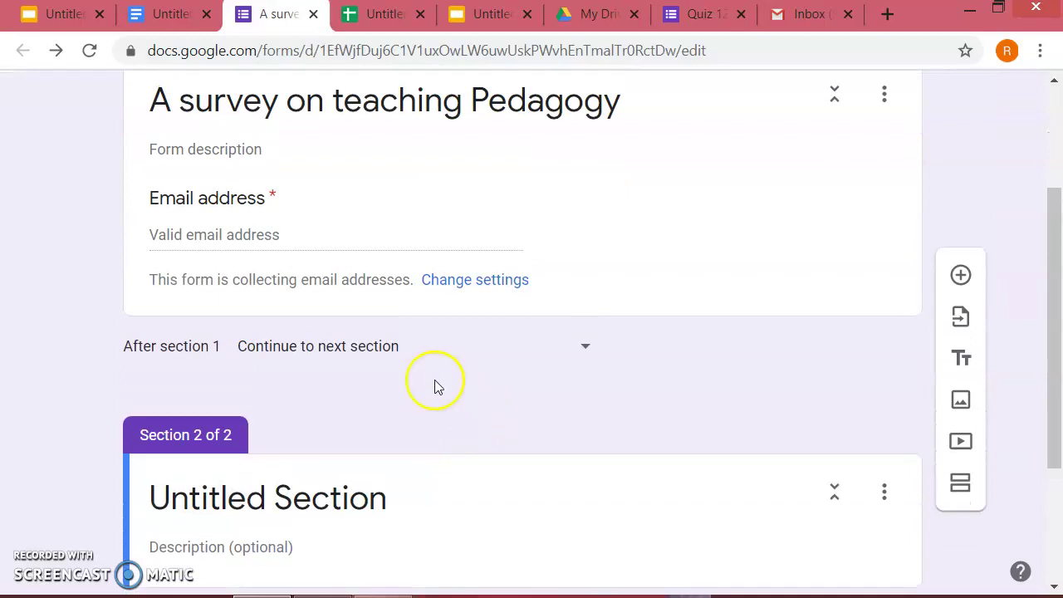
pyautogui.scroll(2, 398, 382)
pyautogui.scroll(-2, 249, 241)
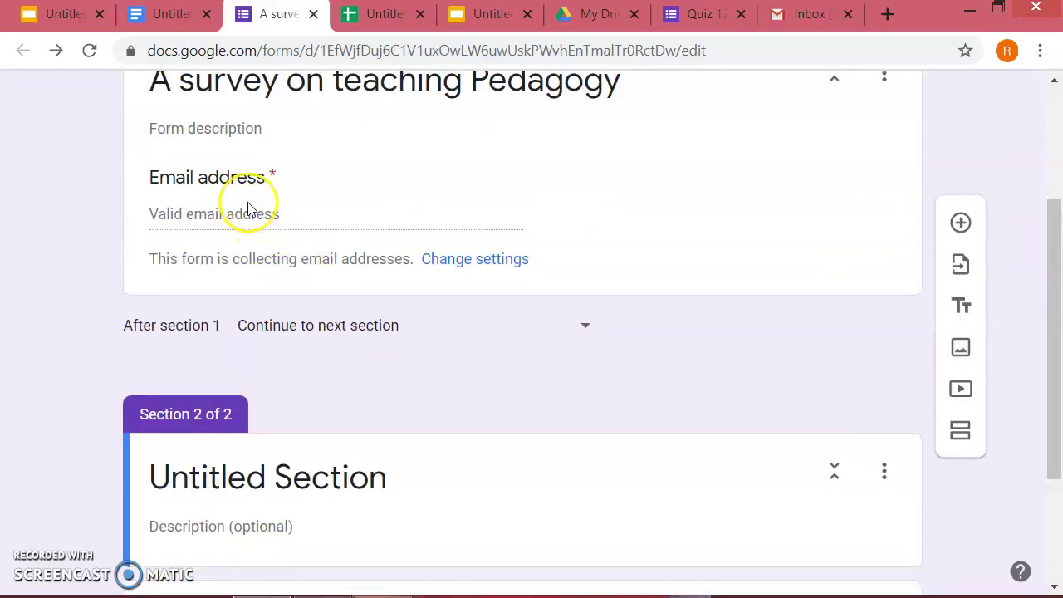
pyautogui.scroll(-2, 268, 221)
pyautogui.click(268, 292)
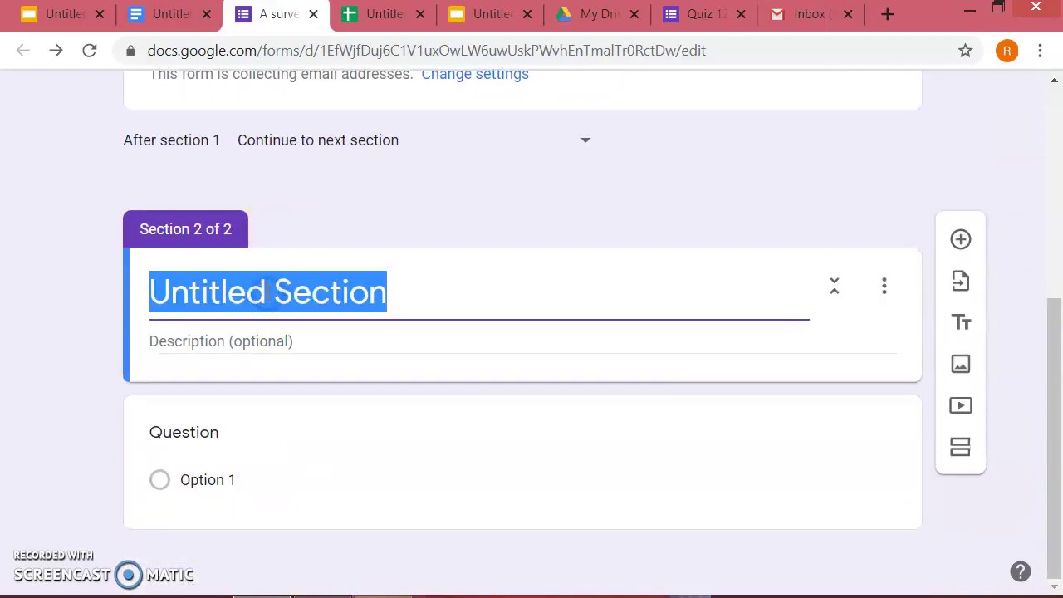
pyautogui.write('Password')
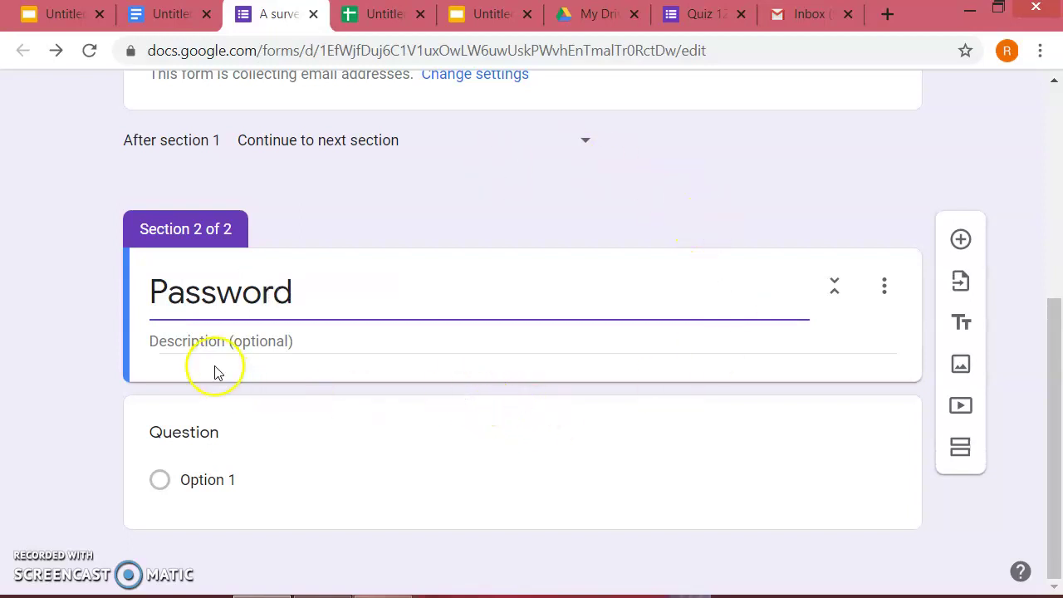
pyautogui.click(884, 291)
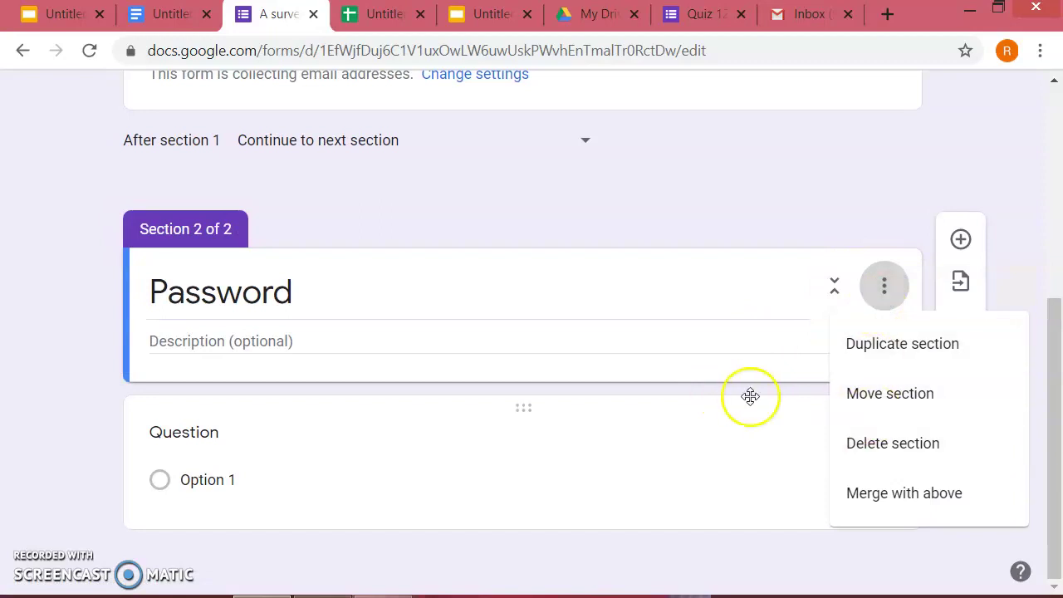
# Step: Title the second section's question 'Password' and make it required
pyautogui.click(586, 378)
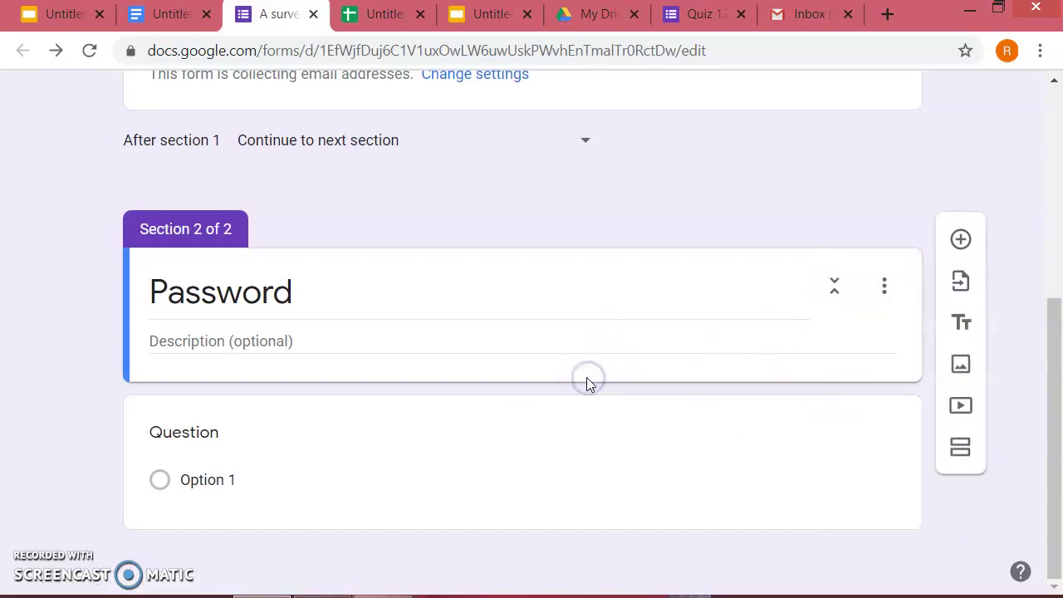
pyautogui.click(870, 502)
pyautogui.click(872, 498)
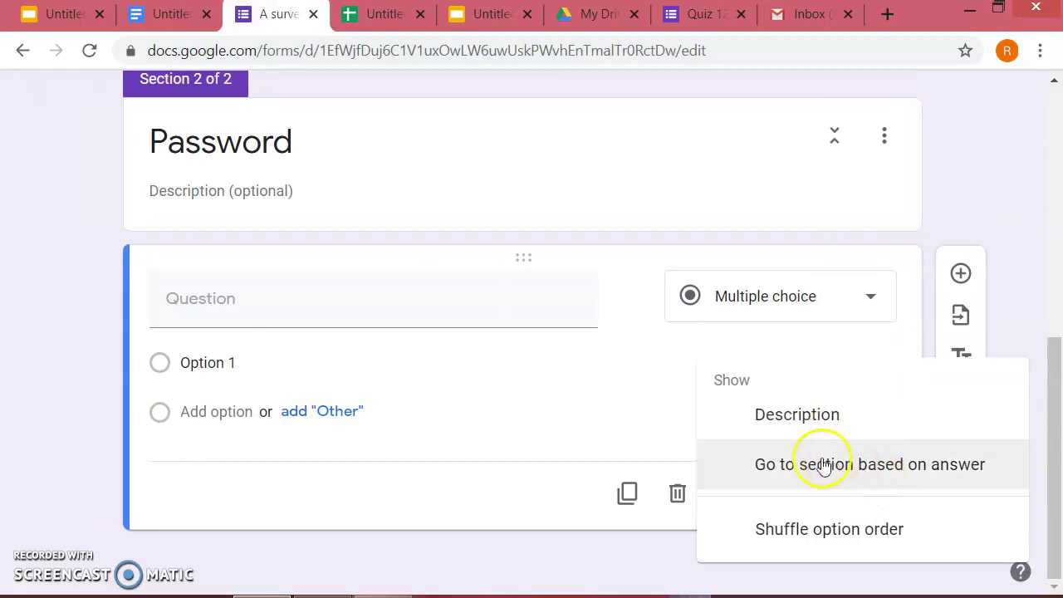
pyautogui.click(610, 415)
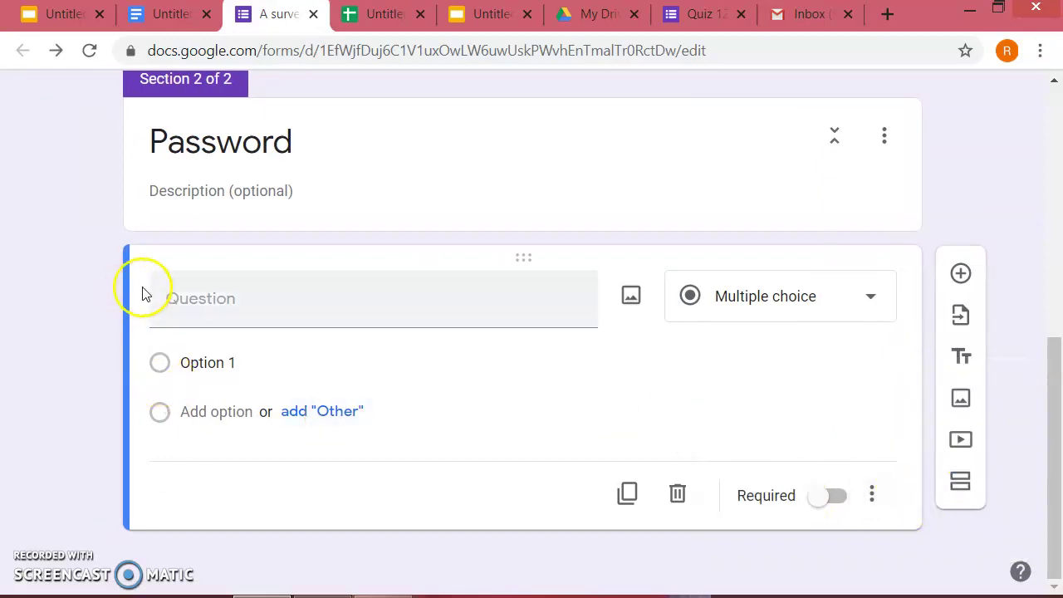
pyautogui.click(190, 314)
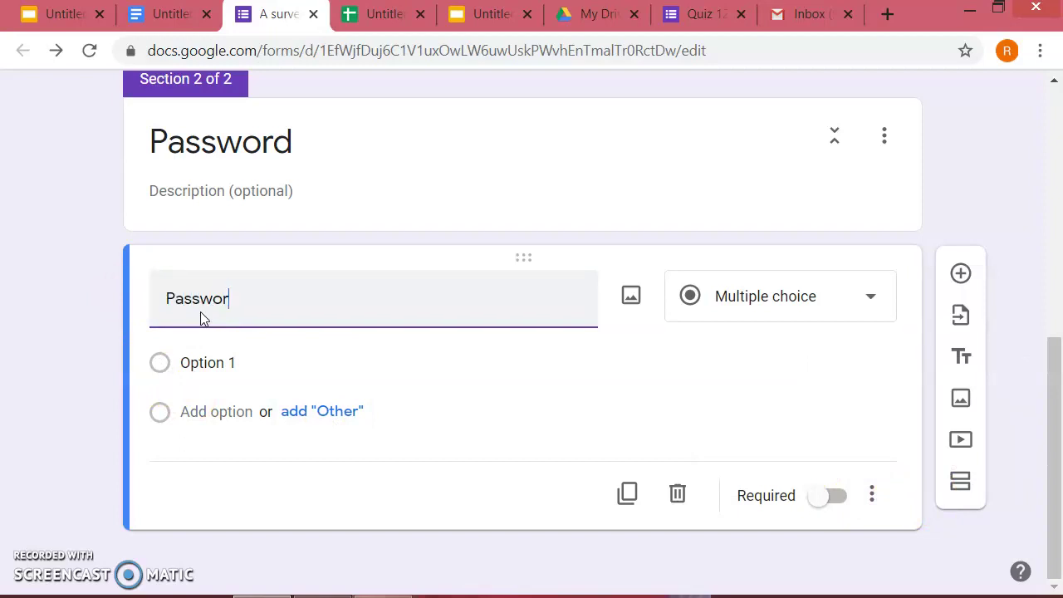
pyautogui.write('d')
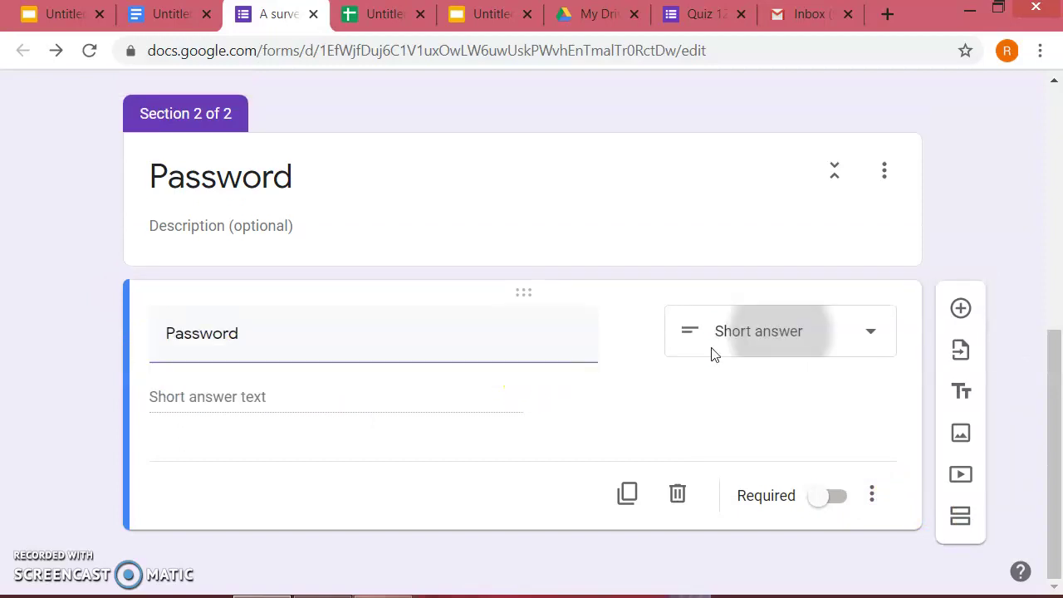
pyautogui.click(839, 498)
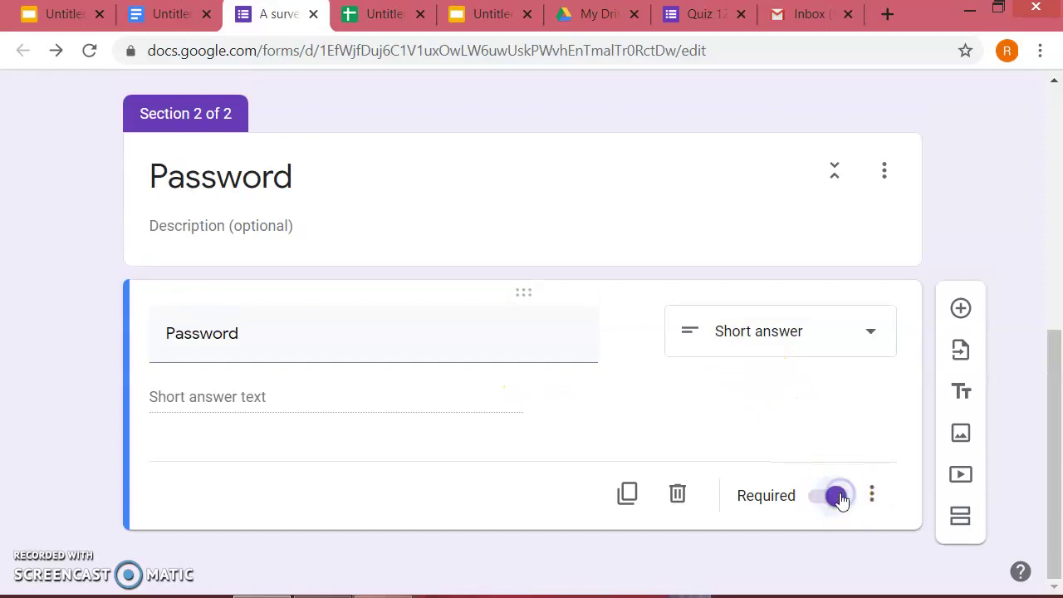
# Step: Add Number 'Equal to' response validation with the required number and an 'Oops' error message
pyautogui.click(872, 495)
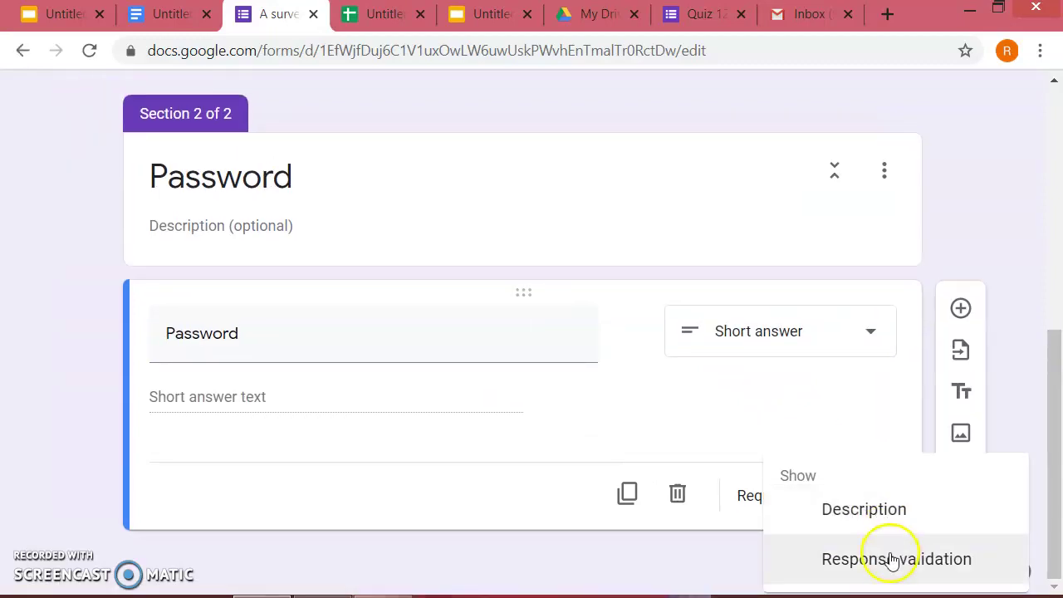
pyautogui.click(887, 561)
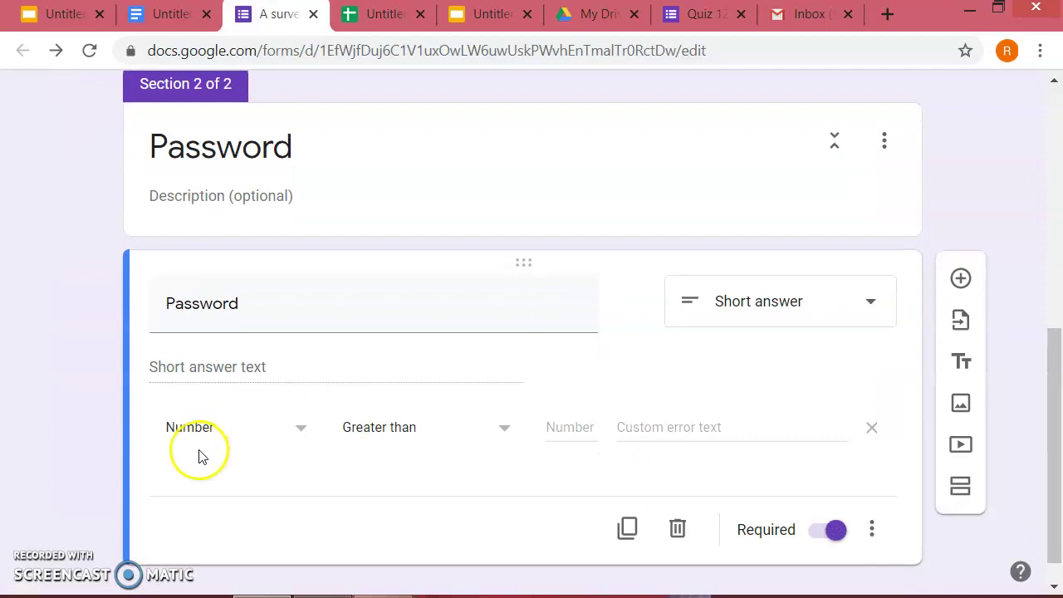
pyautogui.click(396, 429)
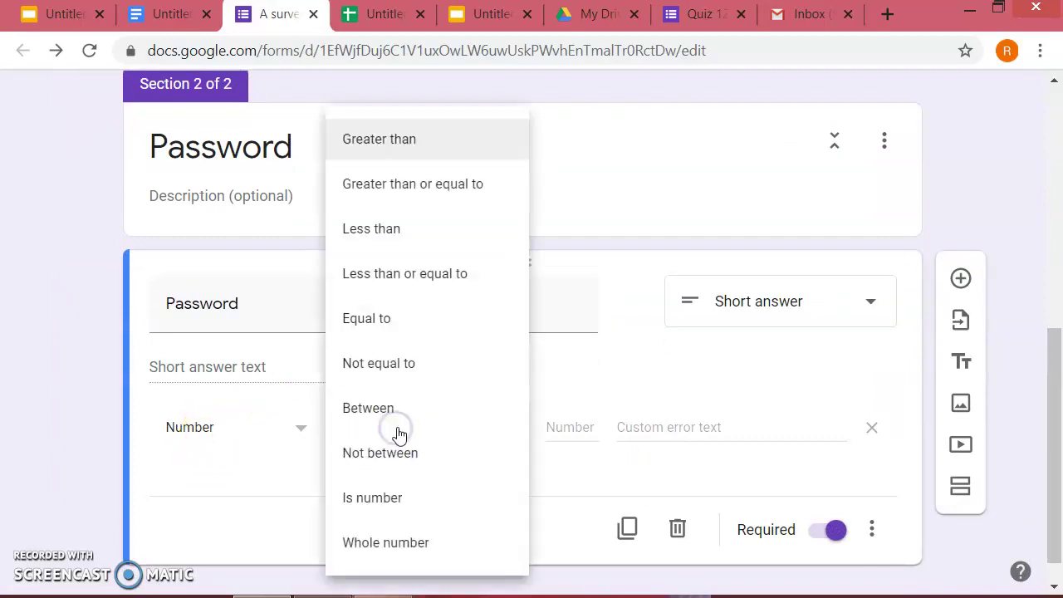
pyautogui.click(399, 324)
pyautogui.click(579, 432)
pyautogui.write('6022020')
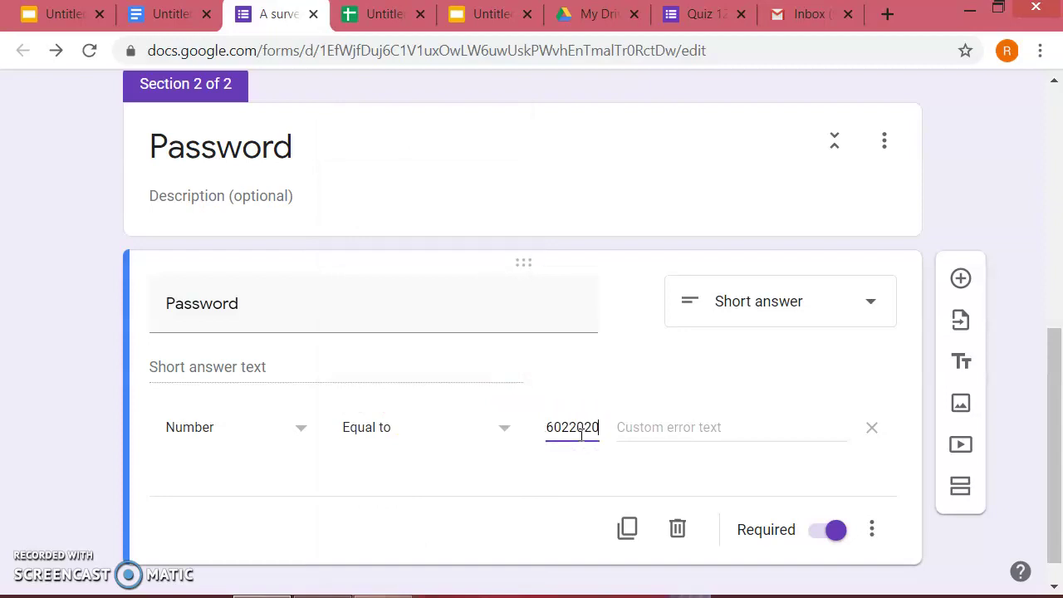
pyautogui.click(592, 453)
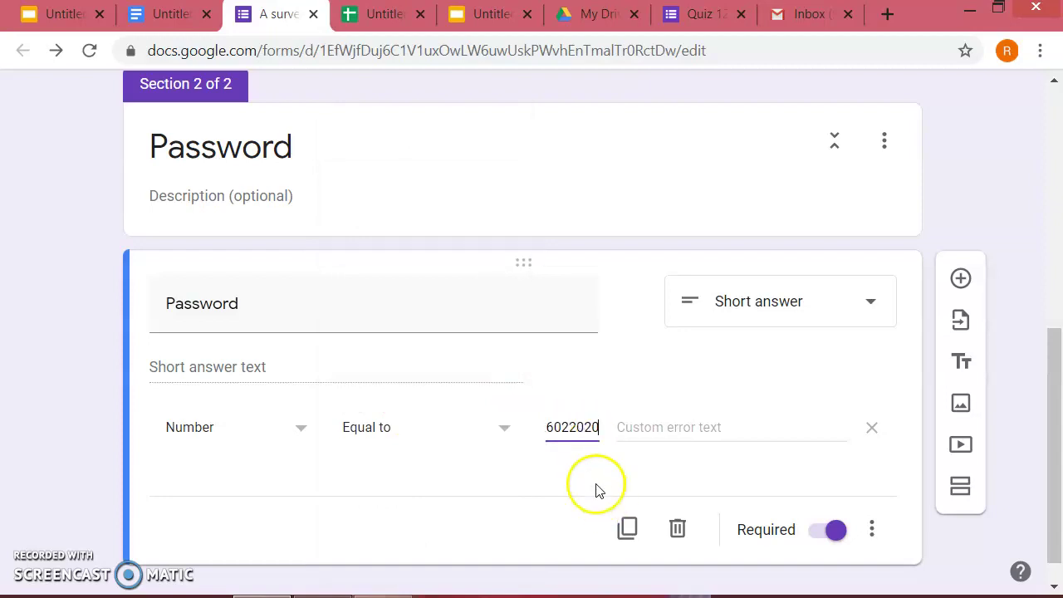
pyautogui.write('2')
pyautogui.click(710, 429)
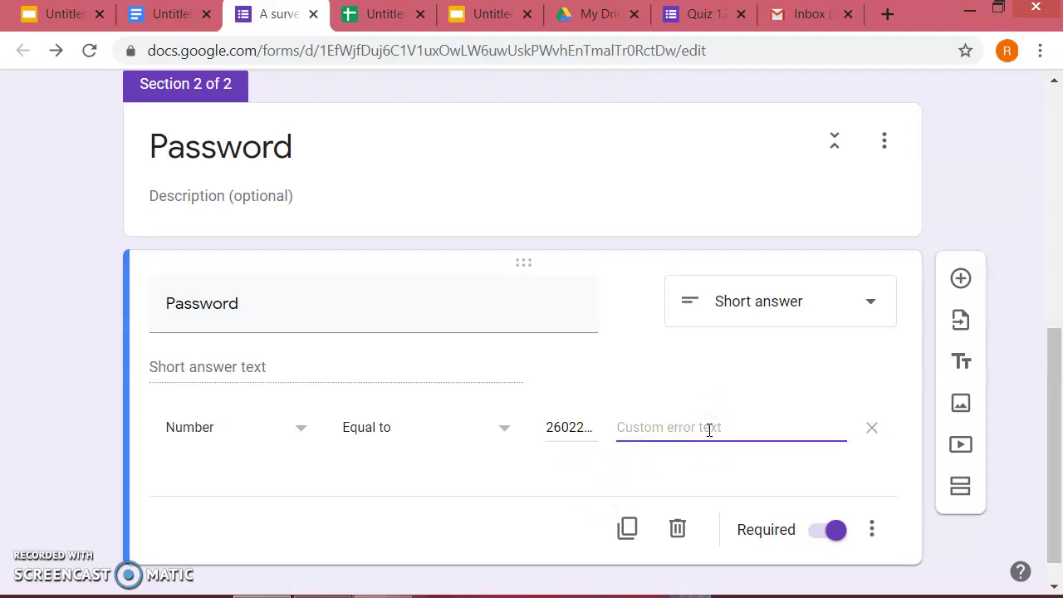
pyautogui.write('0')
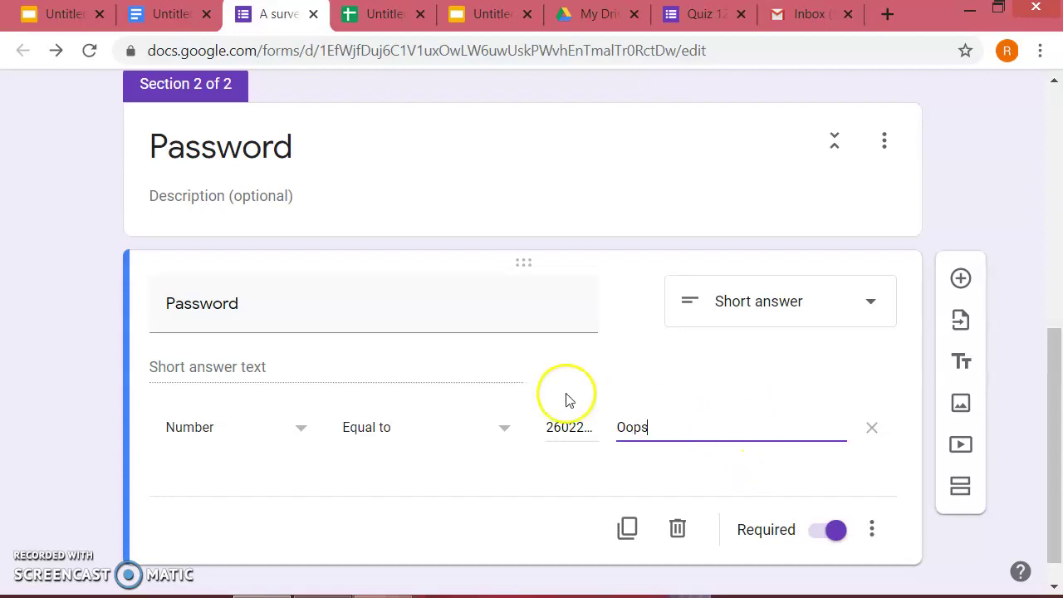
pyautogui.scroll(10, 573, 399)
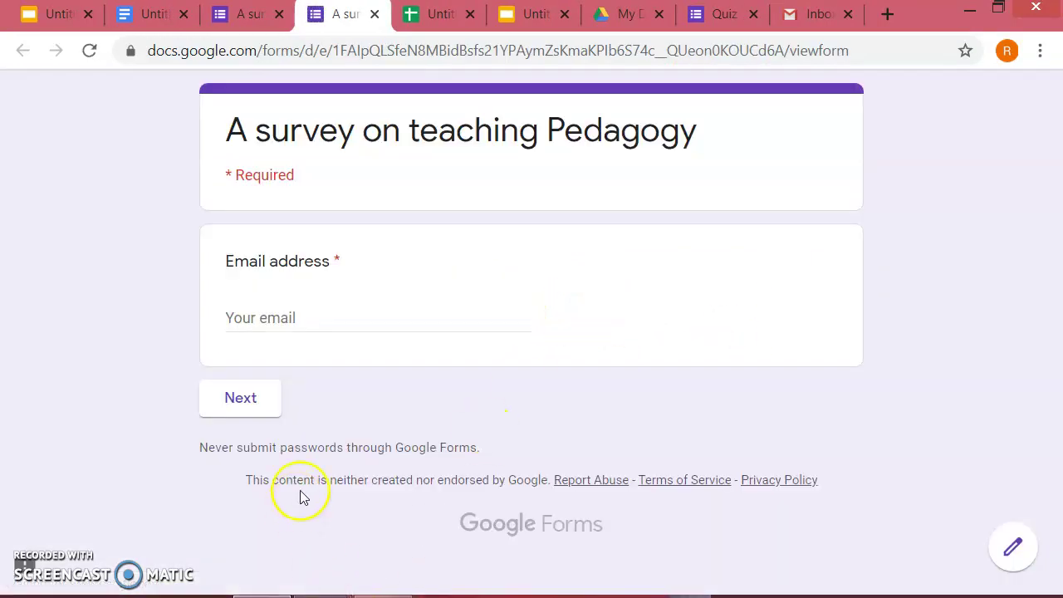
# Step: Fill the suggested email, continue to the Password section, enter 26, and submit
pyautogui.click(288, 320)
pyautogui.click(346, 353)
pyautogui.click(257, 400)
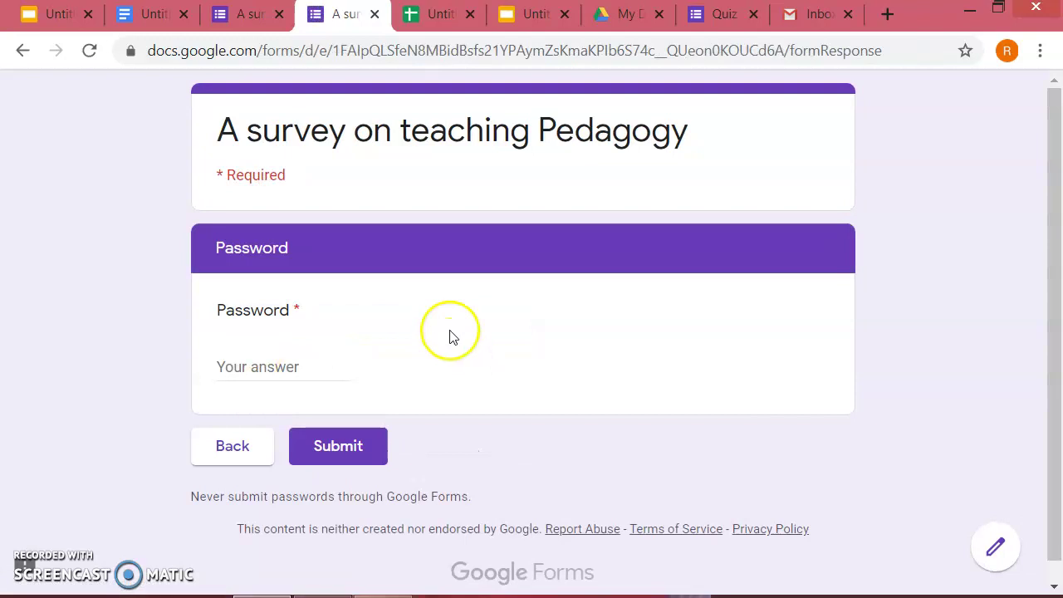
pyautogui.click(290, 371)
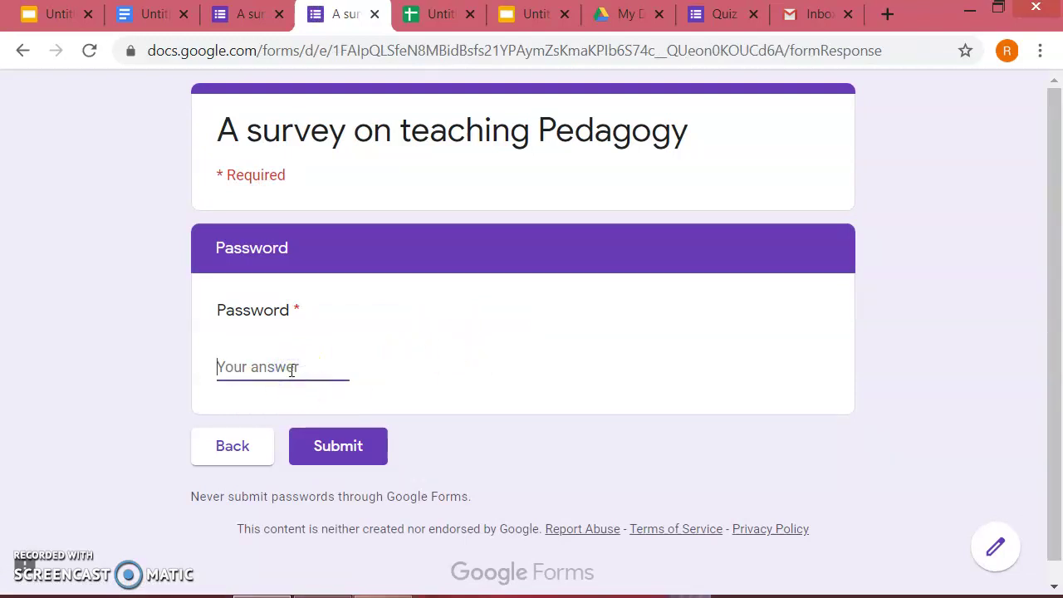
pyautogui.write('26022020')
pyautogui.click(329, 441)
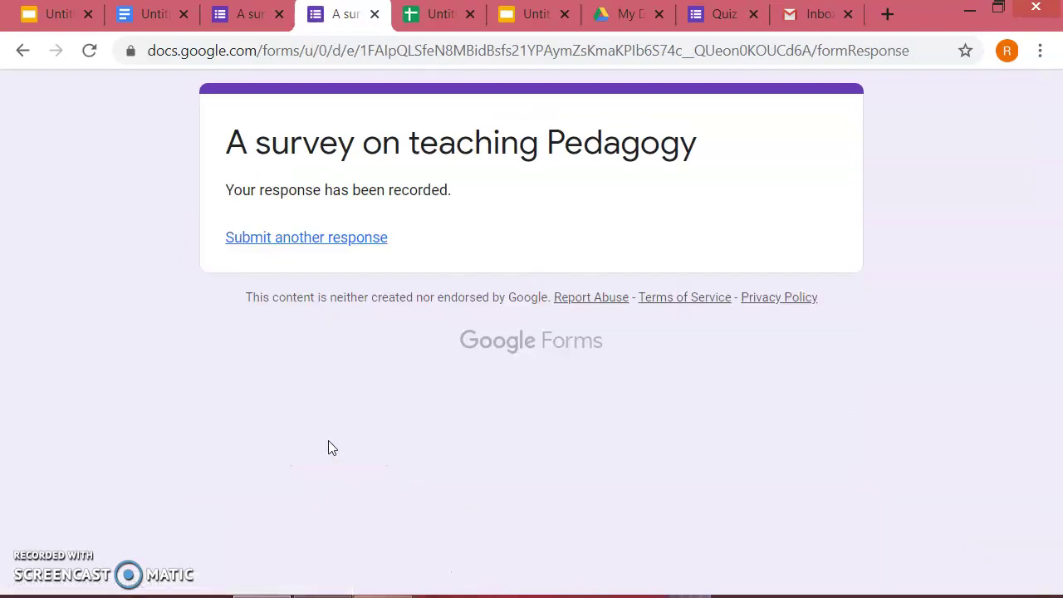